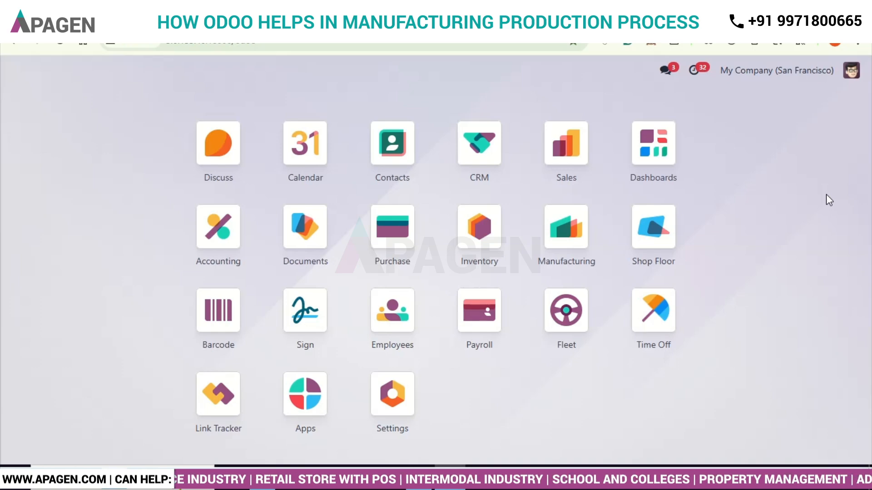
# - Search the Inventory products for "red" without the Goods filter and open the Red Fabric1 product
pyautogui.click(484, 228)
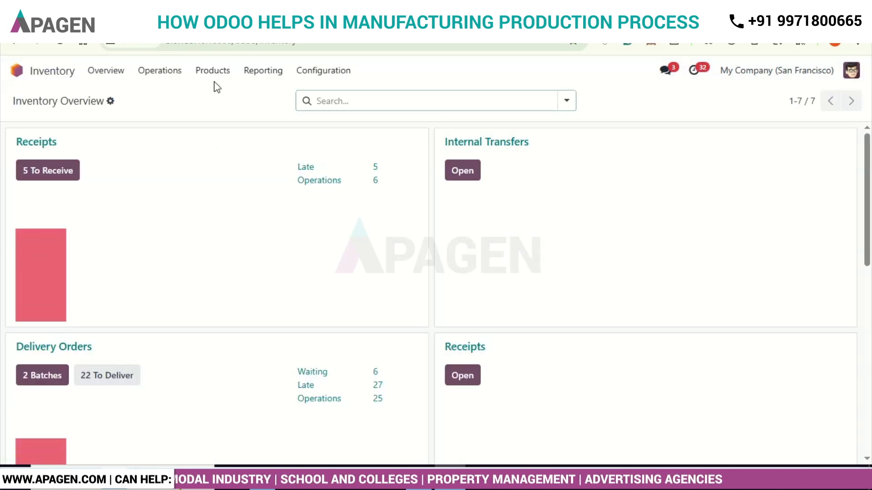
pyautogui.click(214, 77)
pyautogui.click(230, 97)
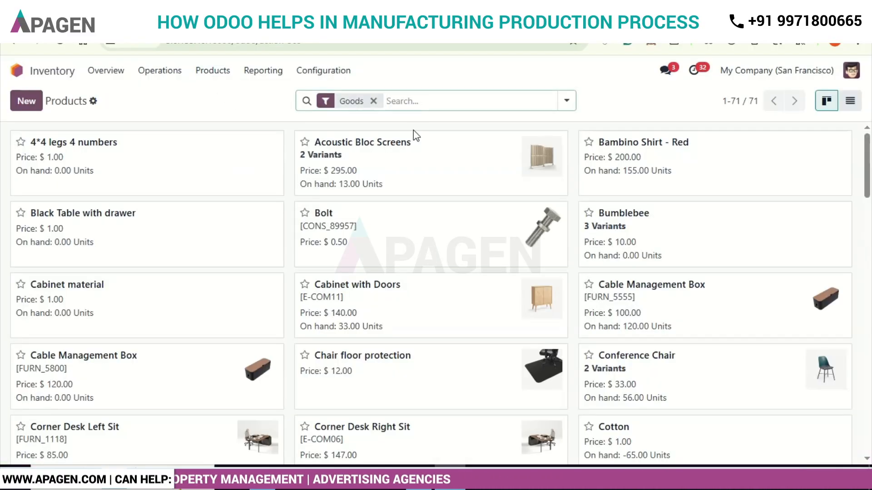
pyautogui.click(374, 101)
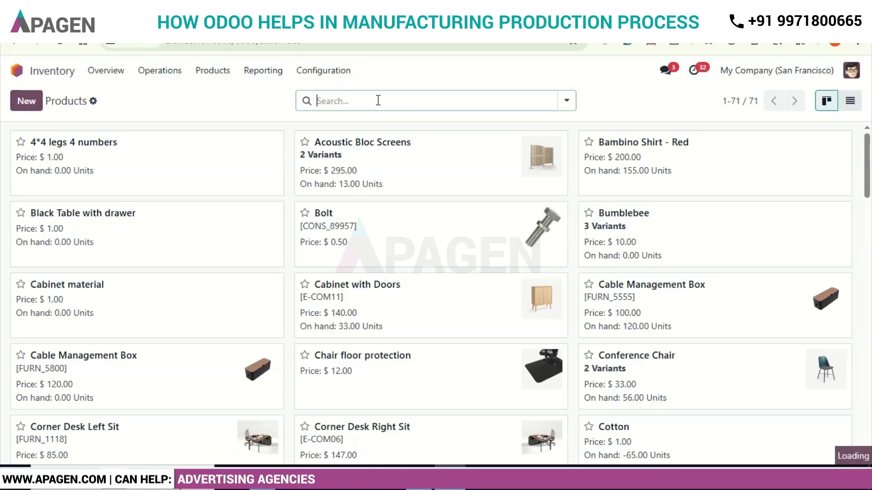
pyautogui.write('red')
pyautogui.press('Return')
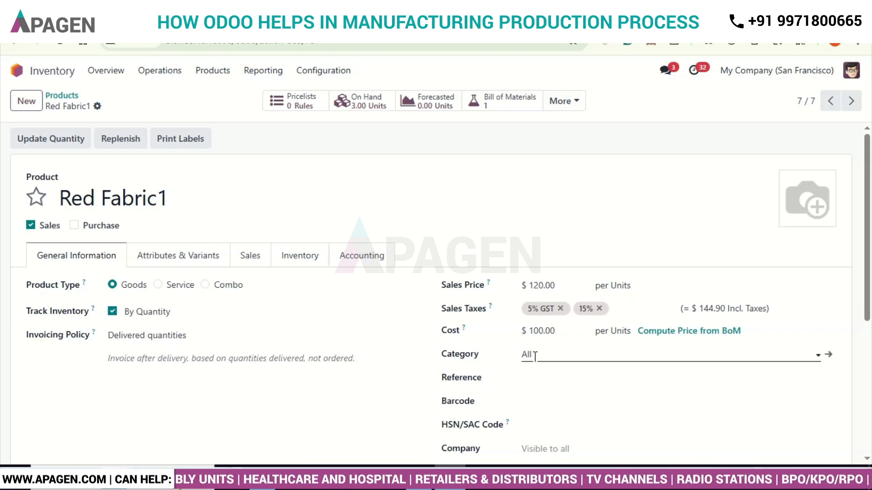
# - Review Red Fabric1's general information, its inventory routes and logistics settings, and its additional related records
pyautogui.scroll(-2, 333, 378)
pyautogui.scroll(2, 333, 378)
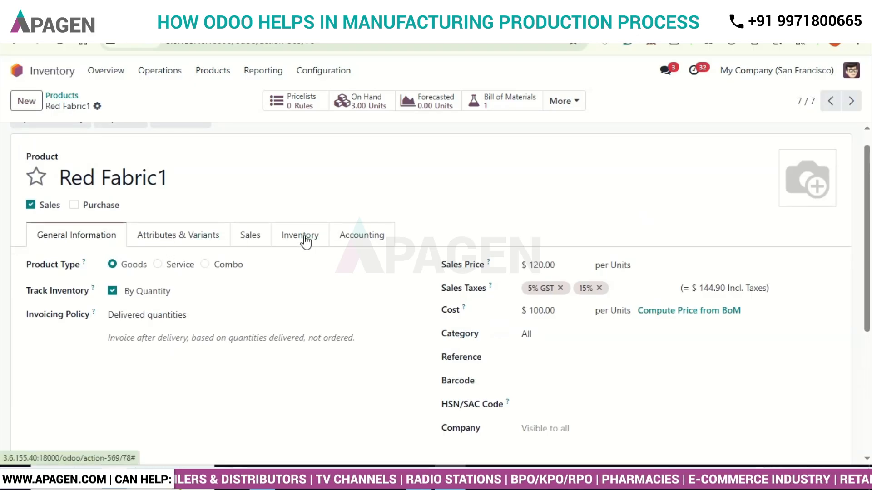
pyautogui.click(305, 241)
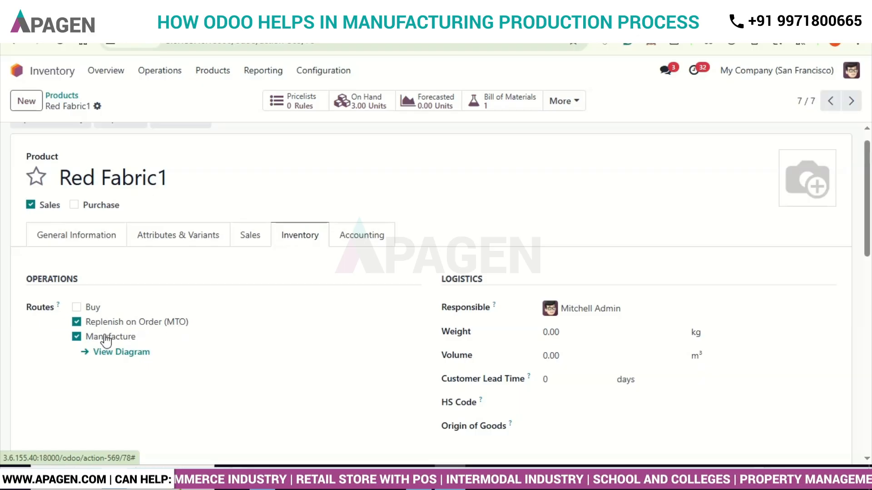
pyautogui.scroll(-3, 290, 394)
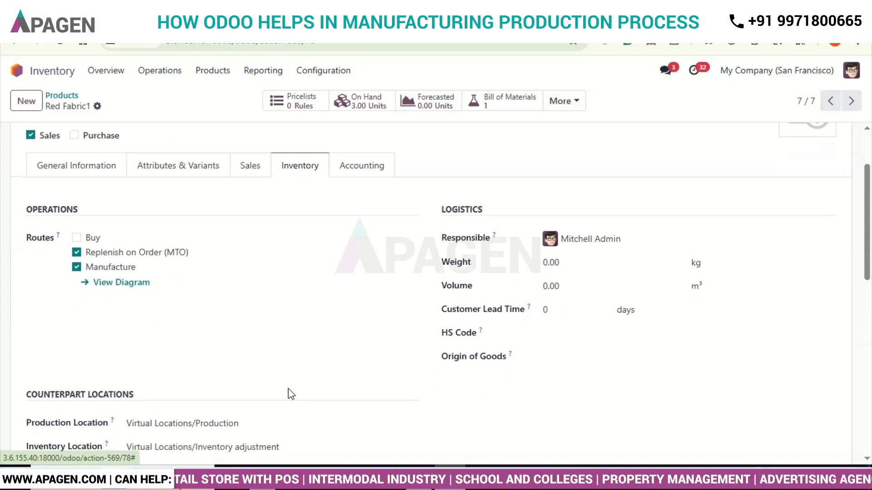
pyautogui.scroll(4, 291, 395)
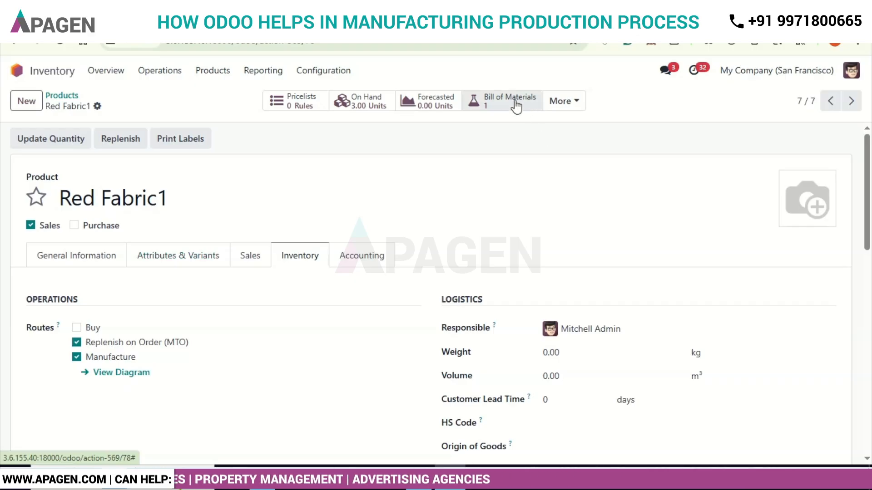
pyautogui.click(559, 105)
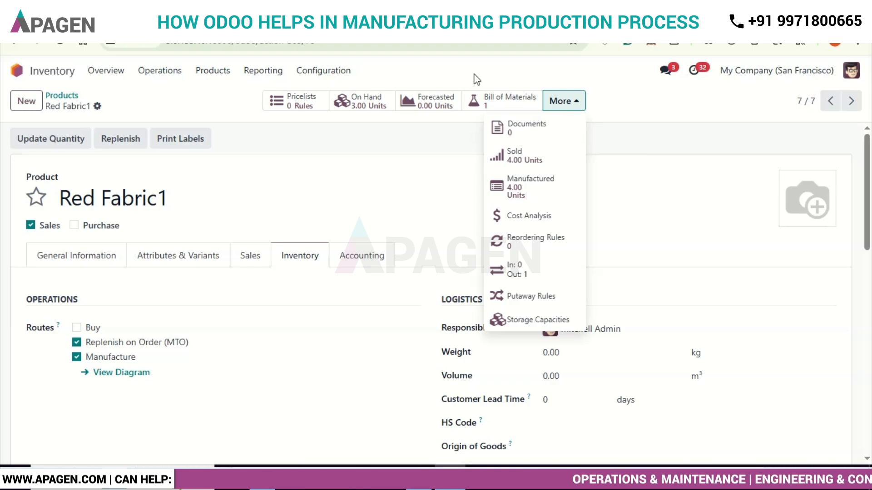
# - Open the Red Fabric1 bill of materials and examine its component lines
pyautogui.click(523, 103)
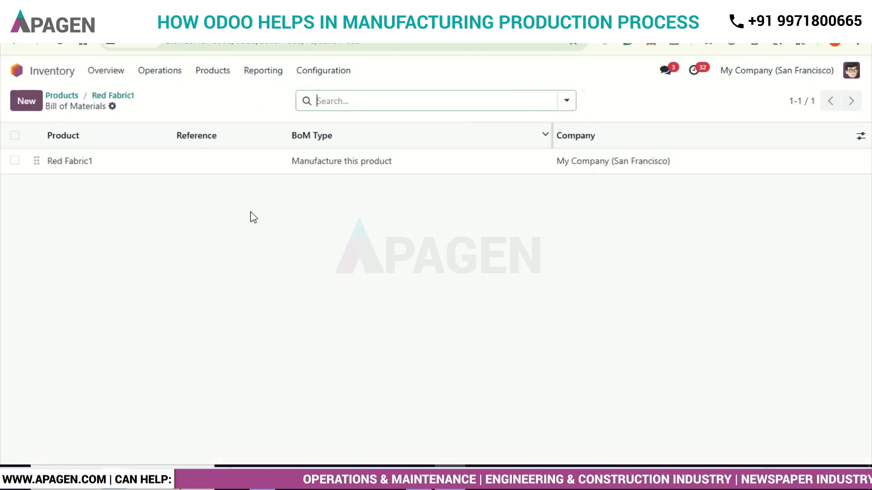
pyautogui.click(78, 164)
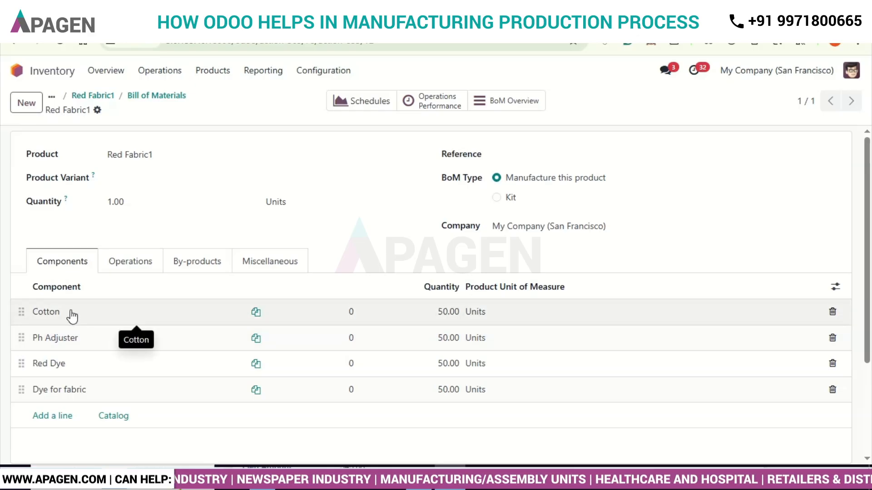
pyautogui.click(71, 312)
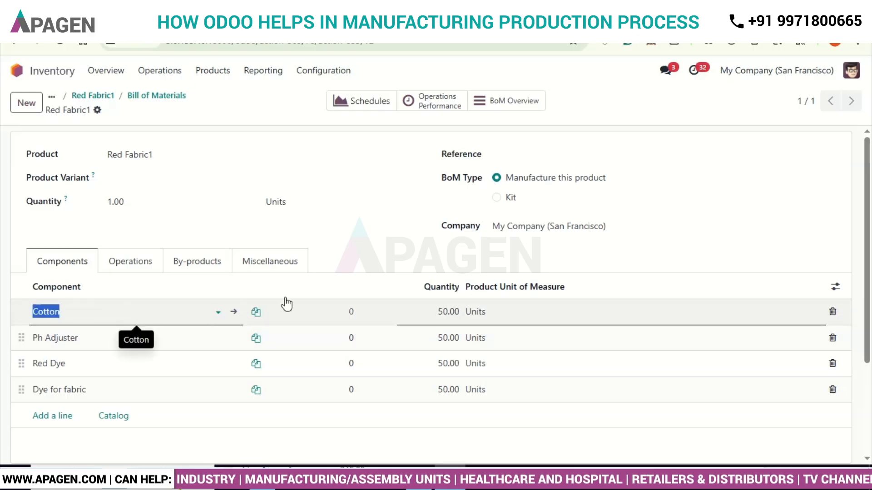
pyautogui.click(403, 259)
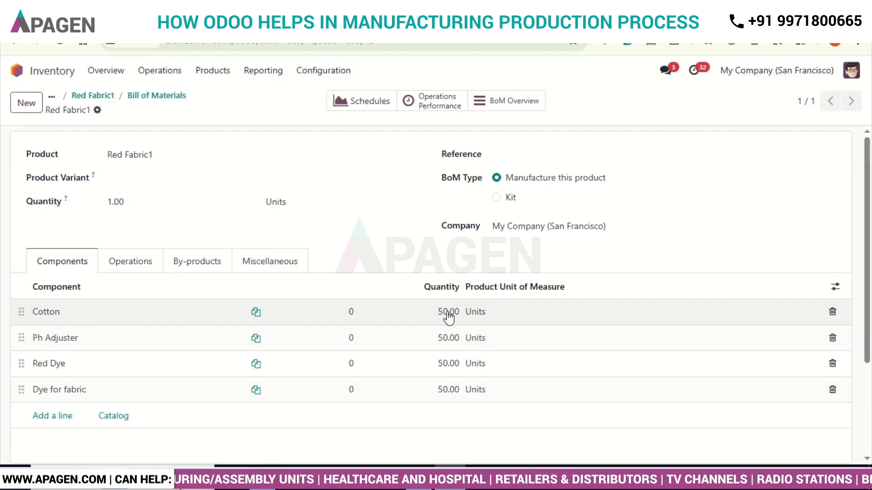
# - Look through both the operations and the components of the Red Fabric1 bill of materials
pyautogui.click(128, 263)
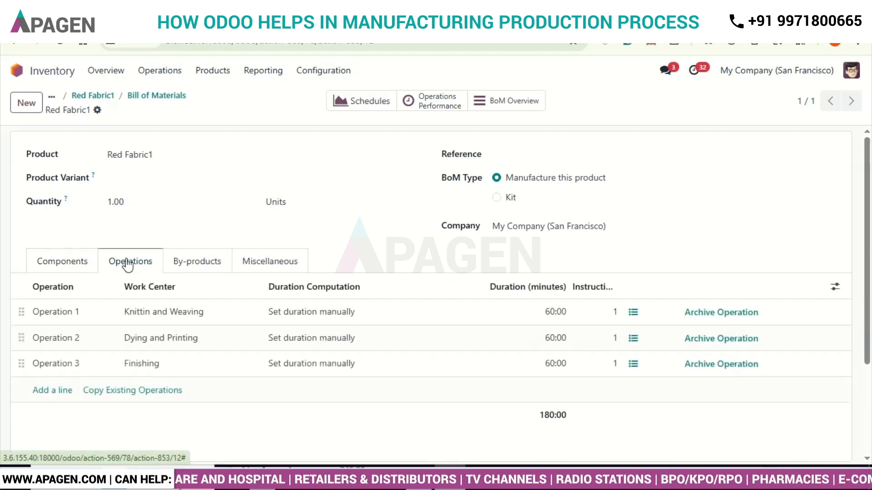
pyautogui.click(71, 259)
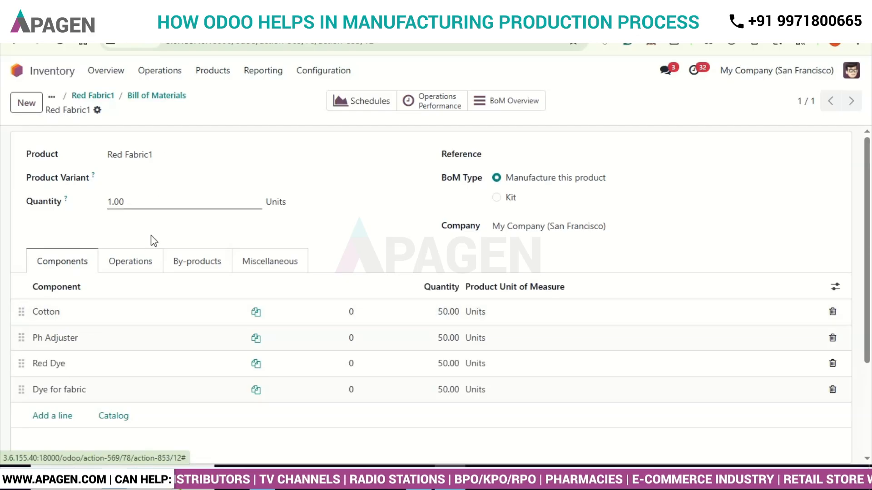
pyautogui.click(146, 266)
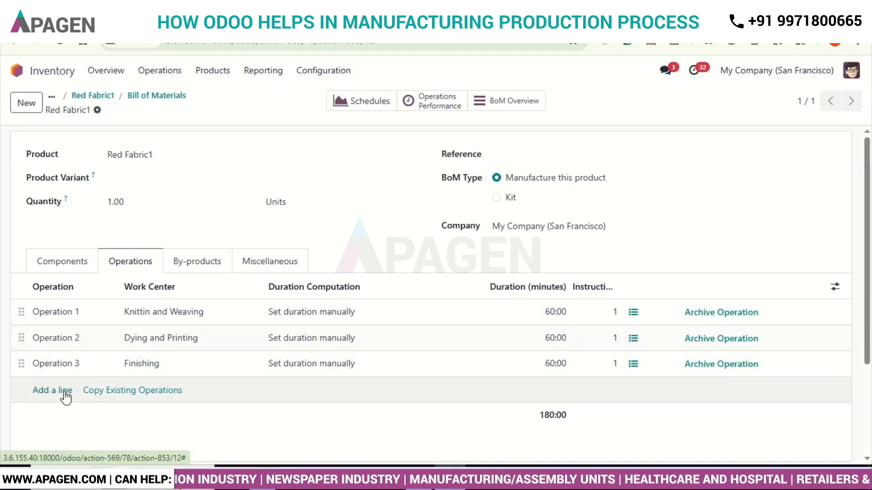
# - Bring up a blank operation form and discard it, and review Operation 1's work center, duration and worksheet description
pyautogui.click(64, 391)
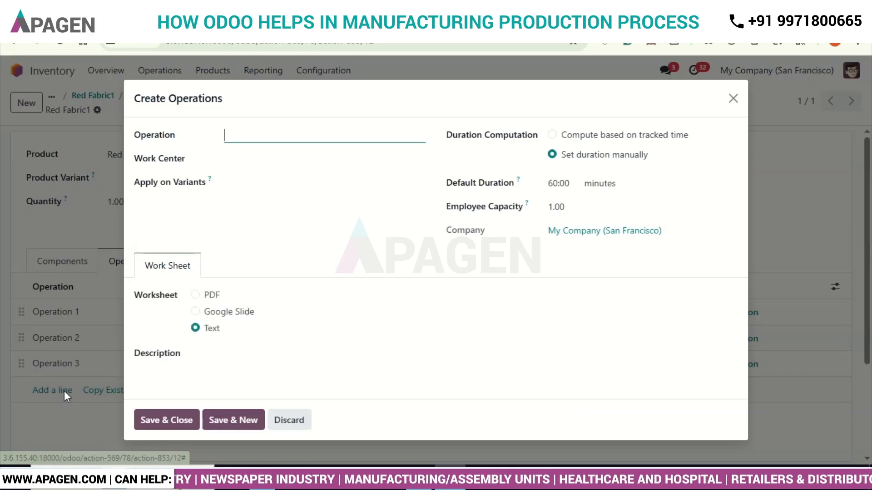
pyautogui.click(293, 421)
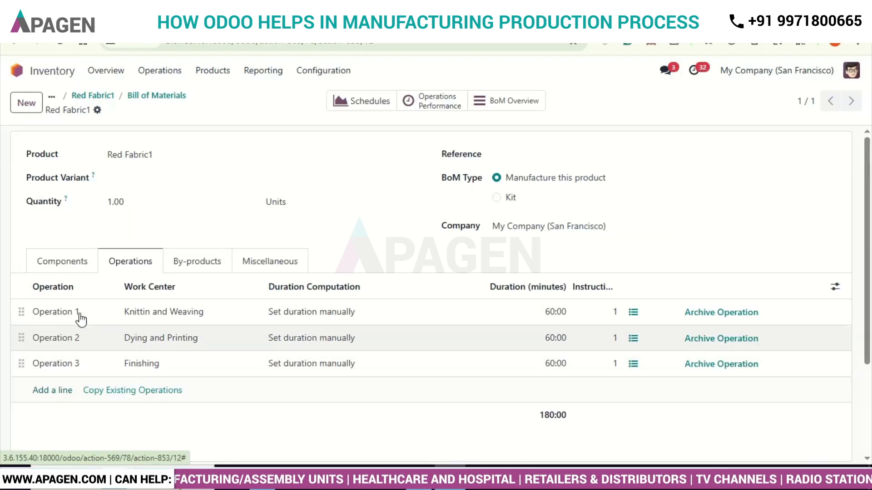
pyautogui.click(73, 313)
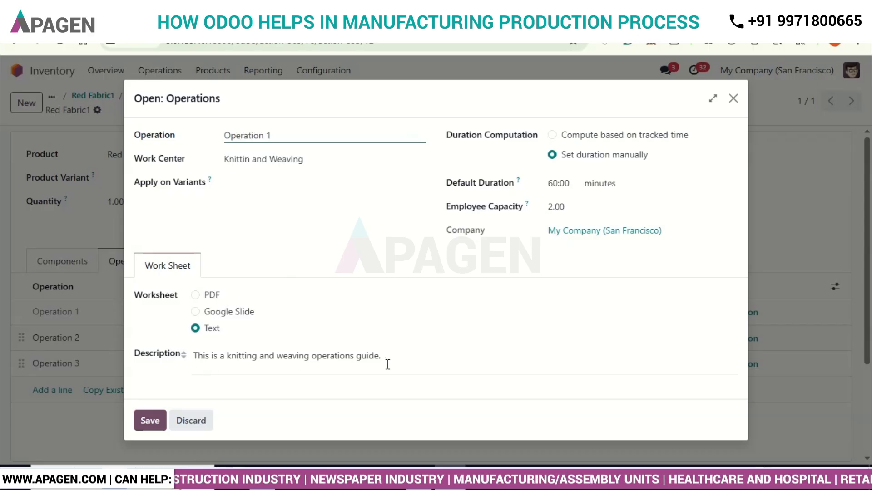
pyautogui.click(151, 420)
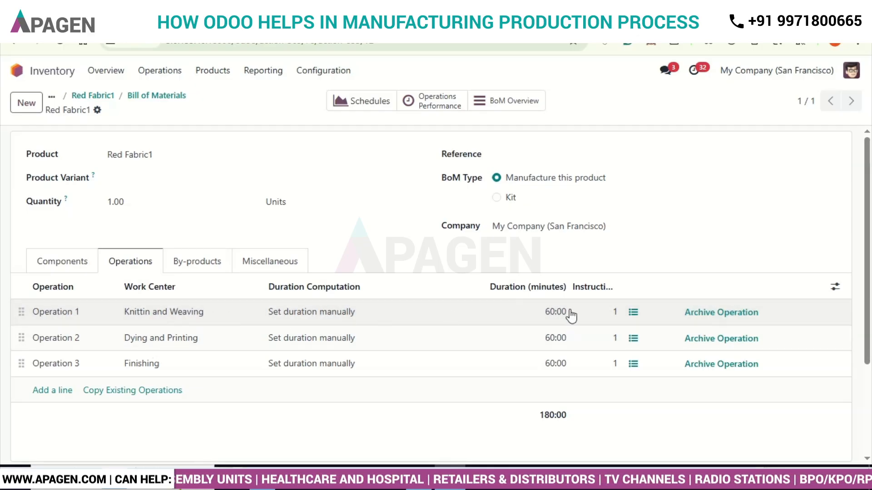
# - Examine the Knitting and weaving Guide instruction step of Operation 1 and return to the bill of materials
pyautogui.click(633, 313)
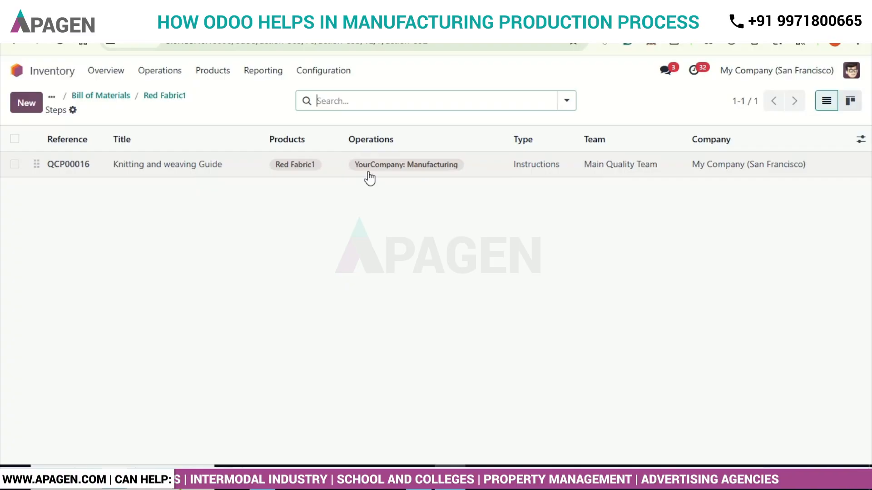
pyautogui.click(76, 171)
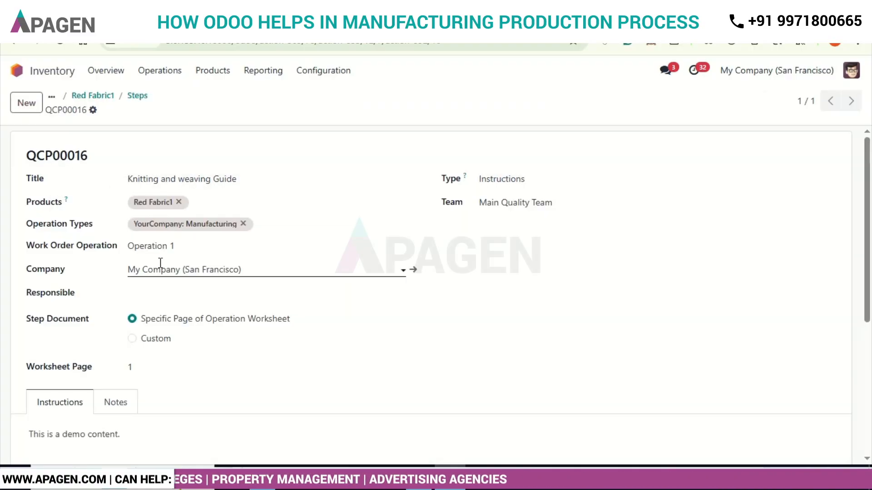
pyautogui.scroll(-1, 161, 263)
pyautogui.scroll(-3, 161, 263)
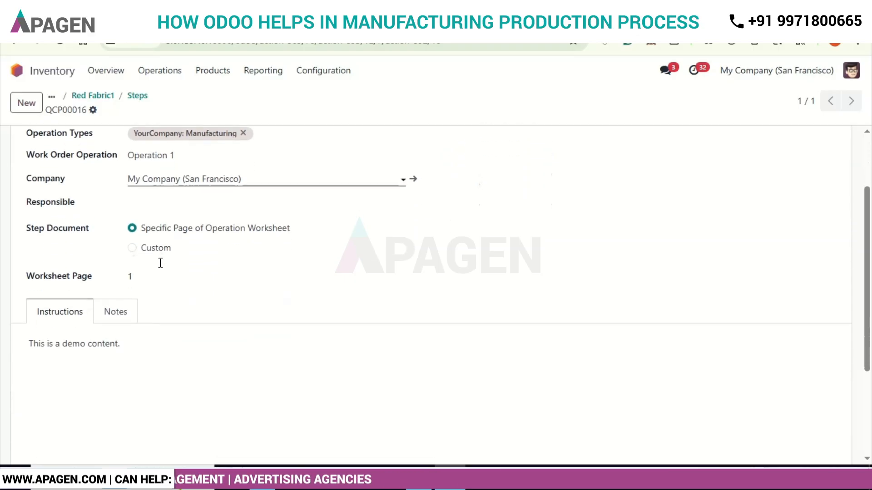
pyautogui.moveTo(34, 343); pyautogui.dragTo(130, 352)
pyautogui.click(131, 352)
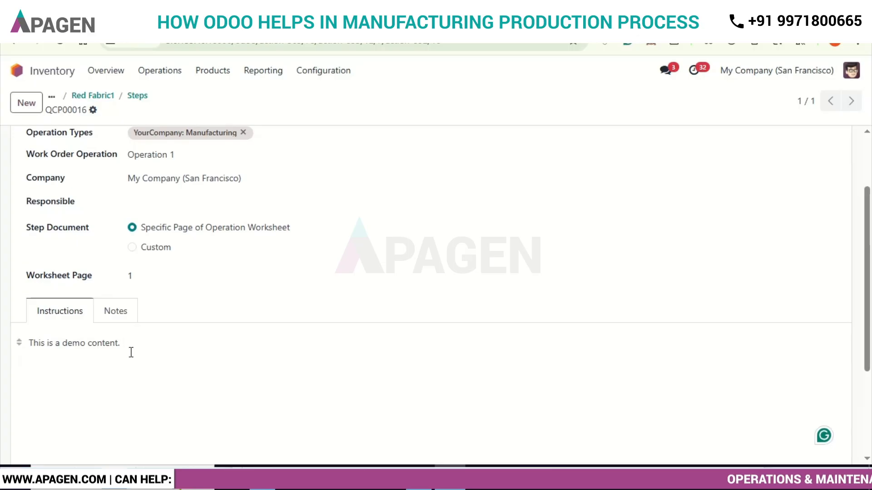
pyautogui.scroll(4, 132, 356)
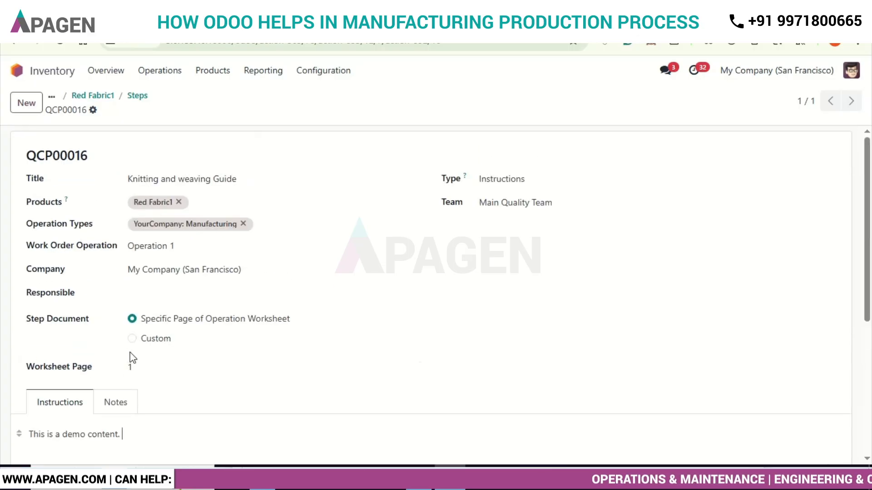
pyautogui.click(91, 95)
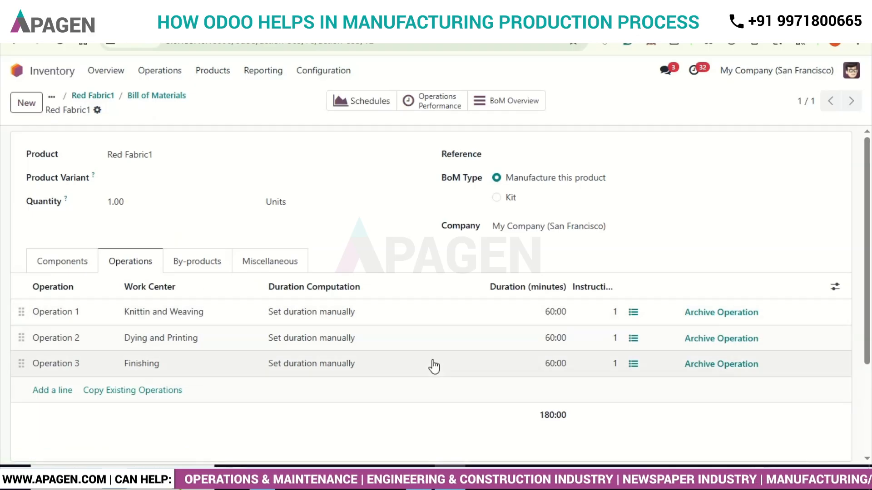
# - Review Operation 2's work center, duration and worksheet description, and return to the Red Fabric1 product record
pyautogui.click(153, 340)
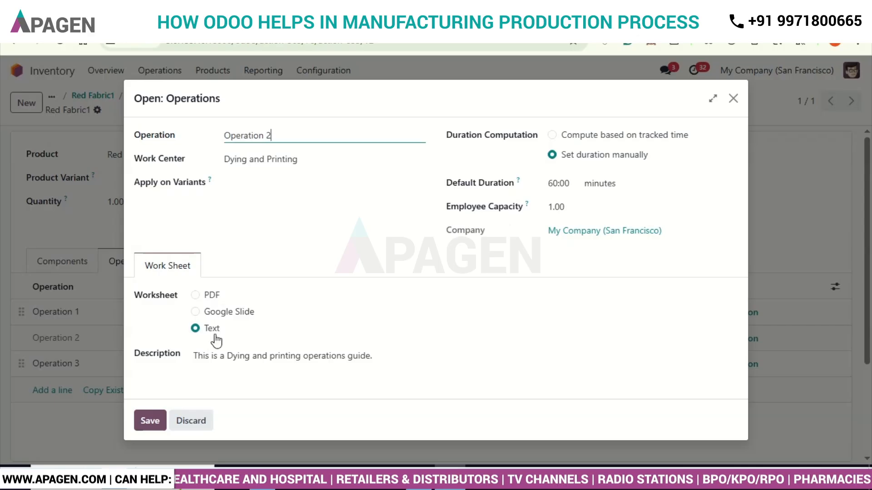
pyautogui.click(153, 422)
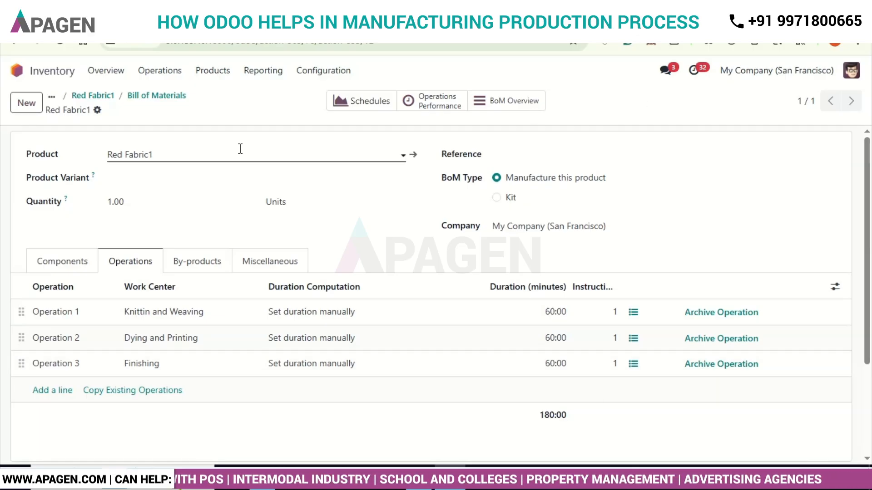
pyautogui.click(80, 97)
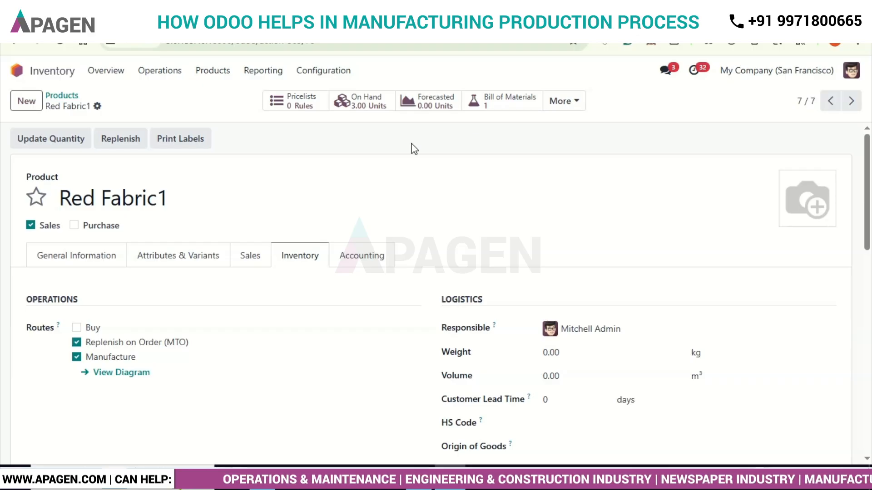
# - Switch to the Sales app and start a new quotation with Azure Interior as the customer
pyautogui.click(20, 74)
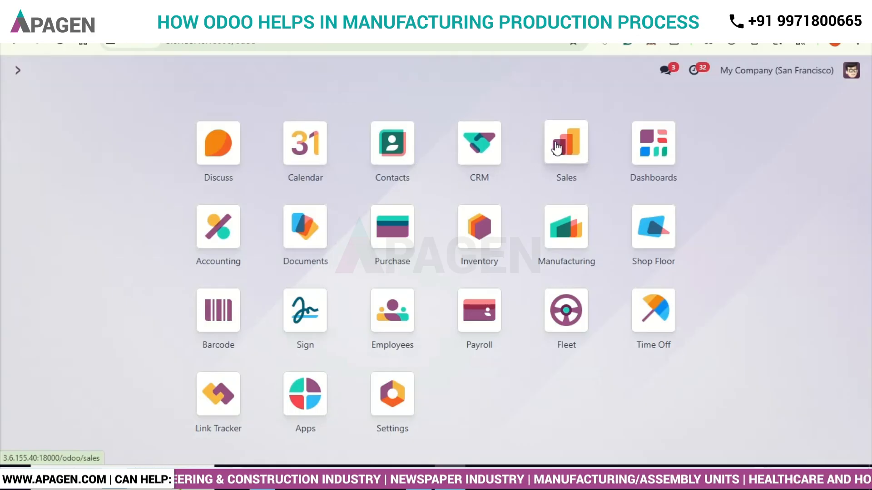
pyautogui.click(557, 147)
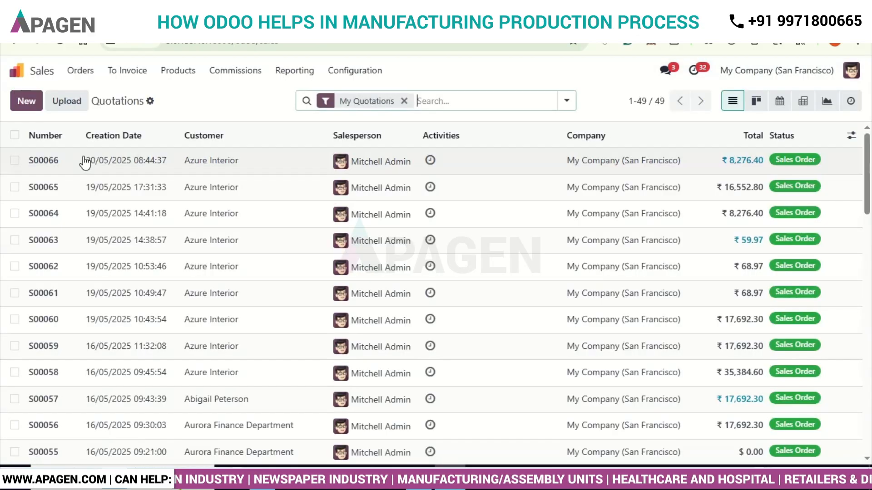
pyautogui.click(36, 107)
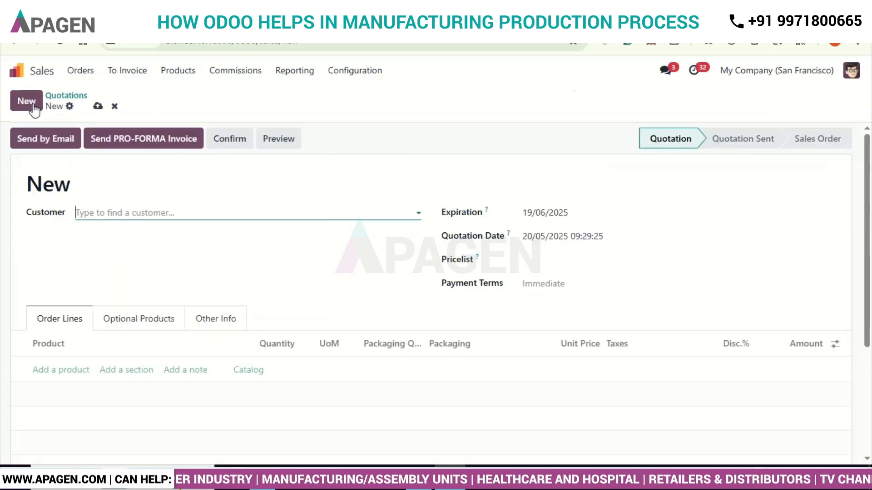
pyautogui.click(135, 210)
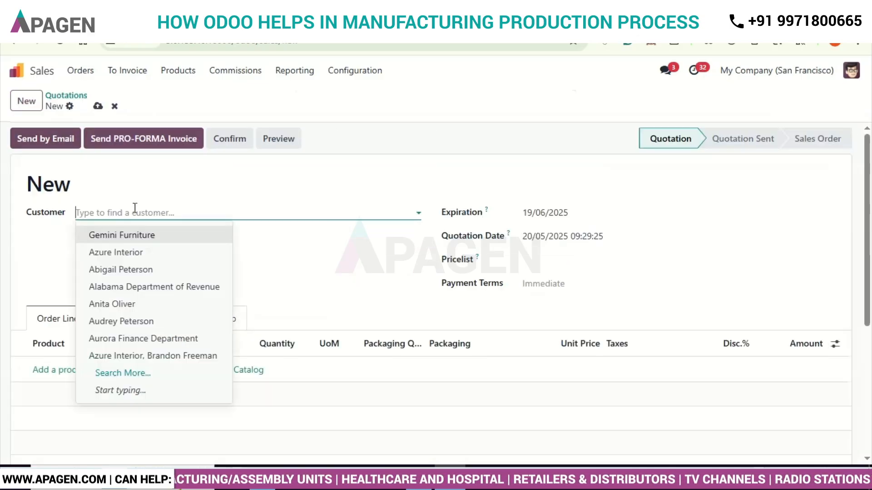
pyautogui.click(150, 254)
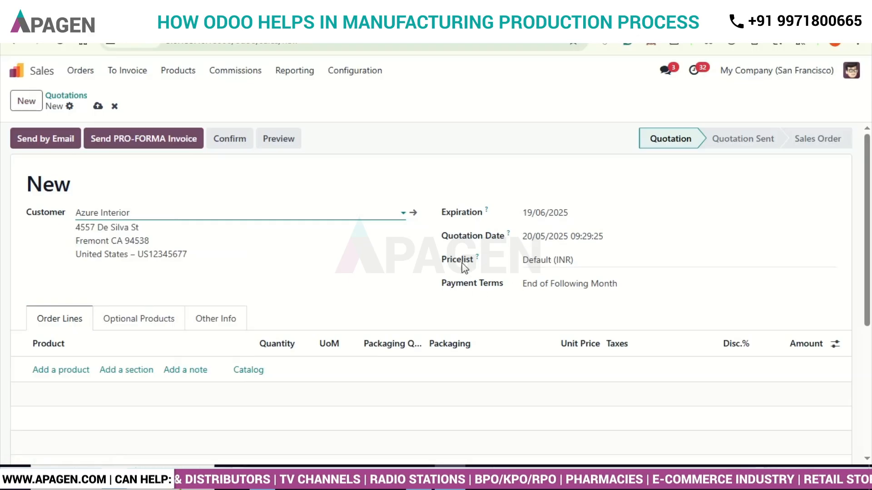
pyautogui.click(389, 282)
pyautogui.scroll(-3, 390, 283)
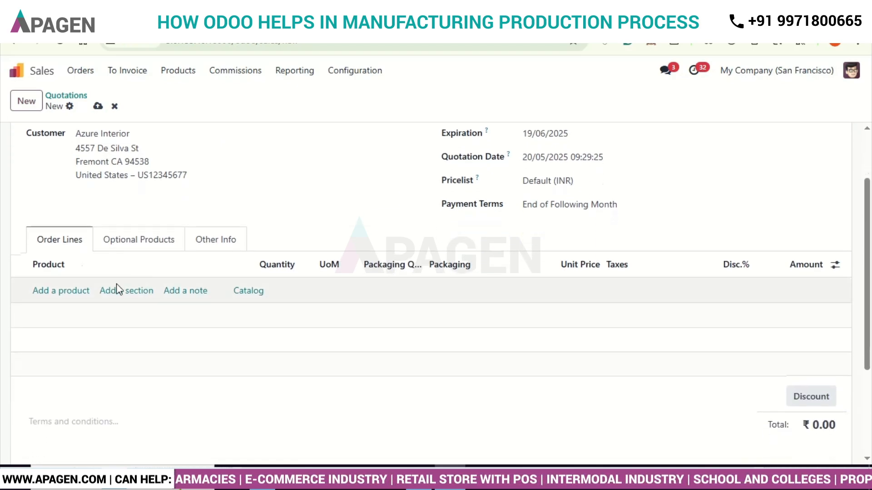
# - Add Red Fabric1 as a product line on the Azure Interior quotation and confirm it as a sales order
pyautogui.click(67, 294)
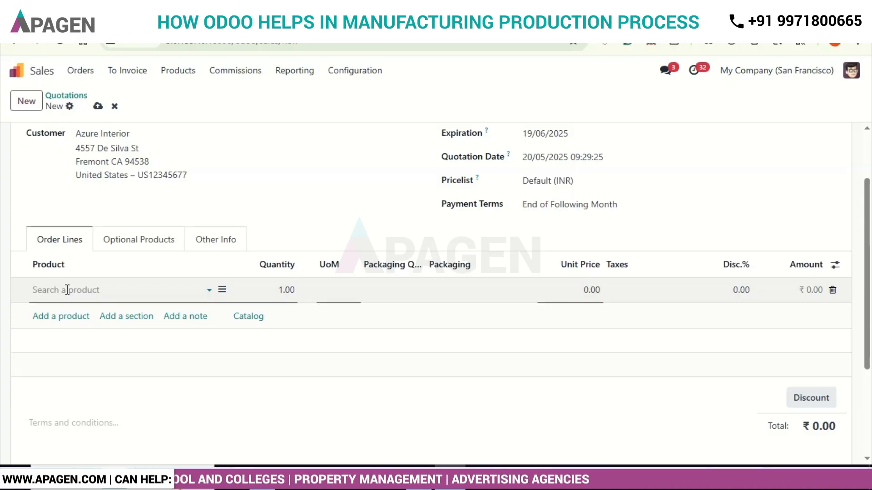
pyautogui.write('red fab')
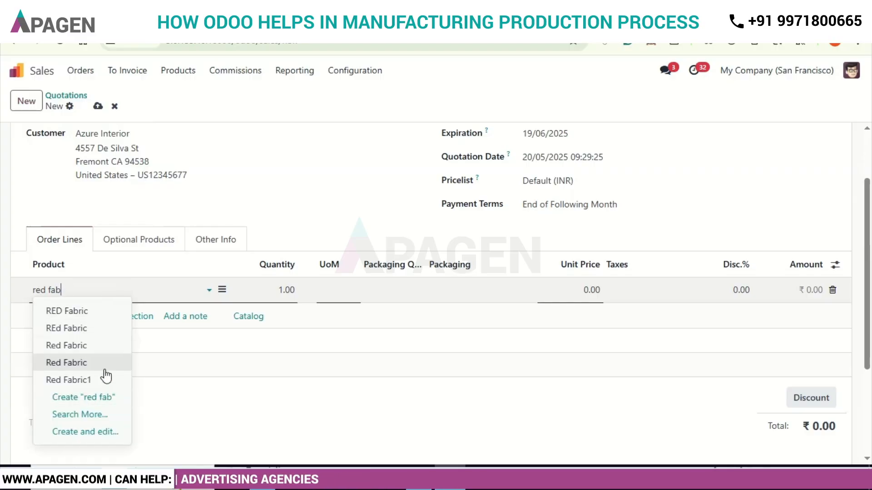
pyautogui.click(101, 379)
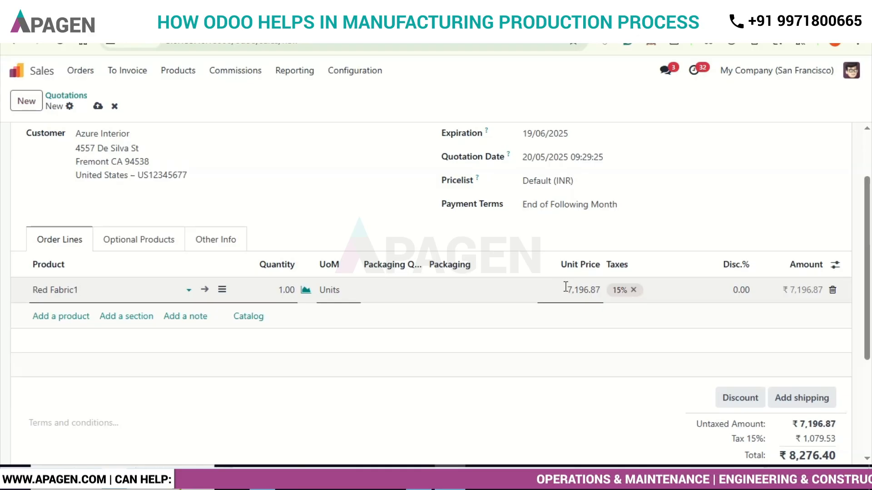
pyautogui.scroll(-4, 398, 349)
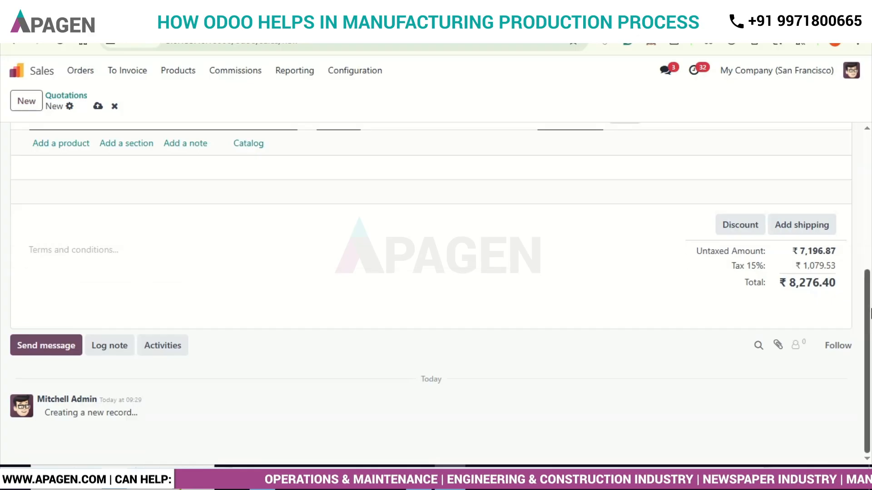
pyautogui.scroll(5, 858, 288)
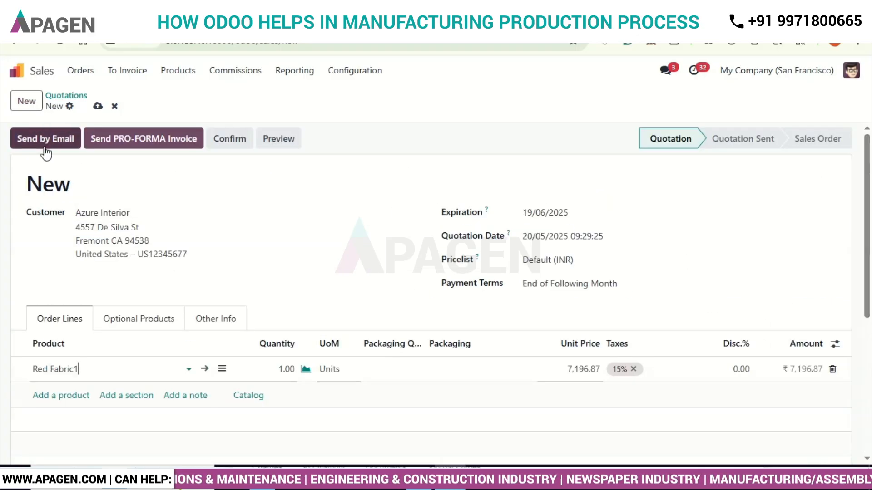
pyautogui.click(232, 146)
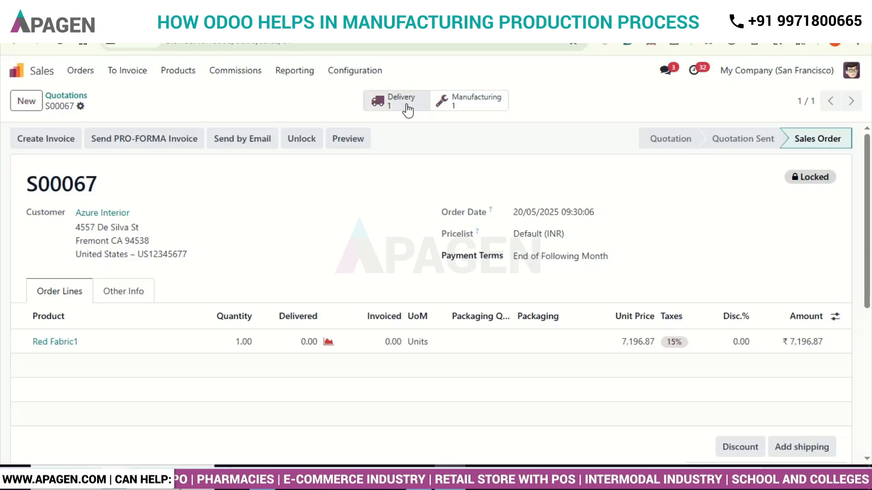
# - View the manufacturing order linked to the sales order and check its reference
pyautogui.click(476, 109)
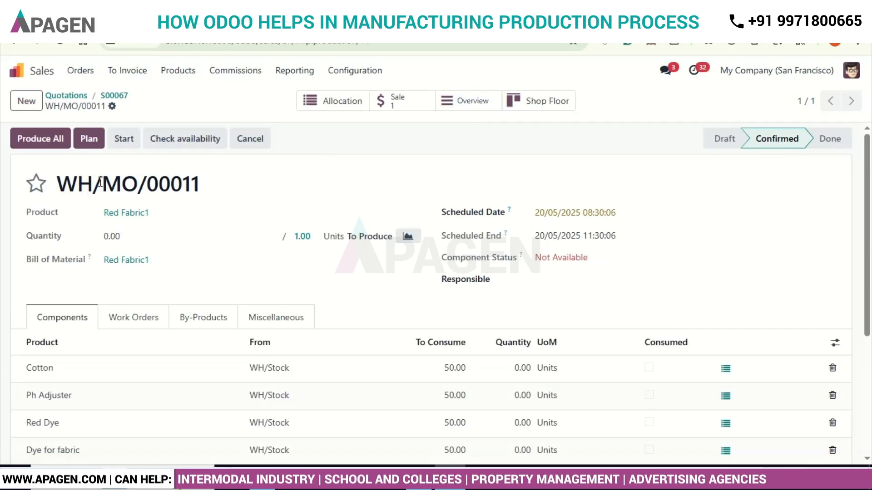
pyautogui.moveTo(101, 182); pyautogui.dragTo(201, 187)
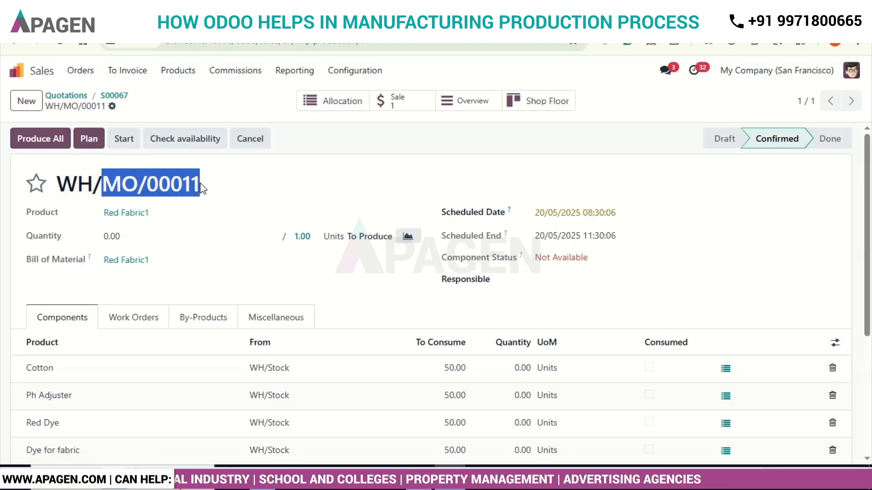
pyautogui.click(277, 191)
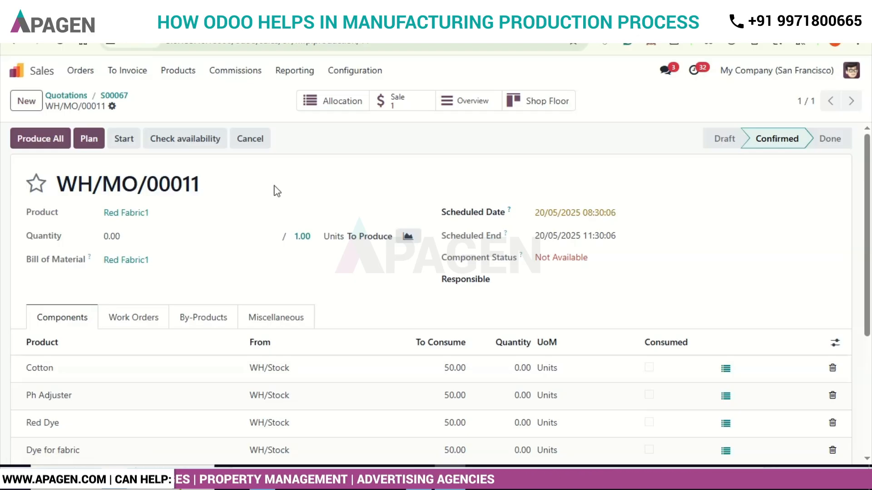
# - Switch to the Manufacturing app, open the Red Fabric1 order from the list of manufacturing orders and check its reference
pyautogui.click(16, 71)
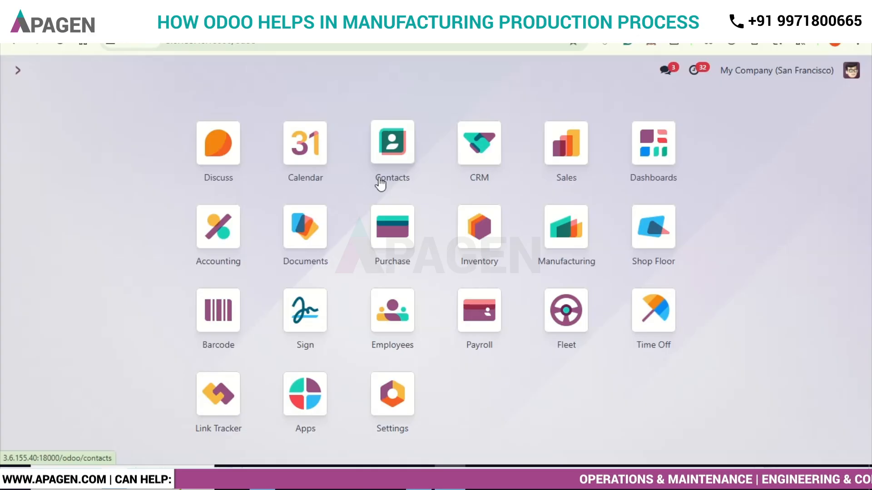
pyautogui.click(557, 237)
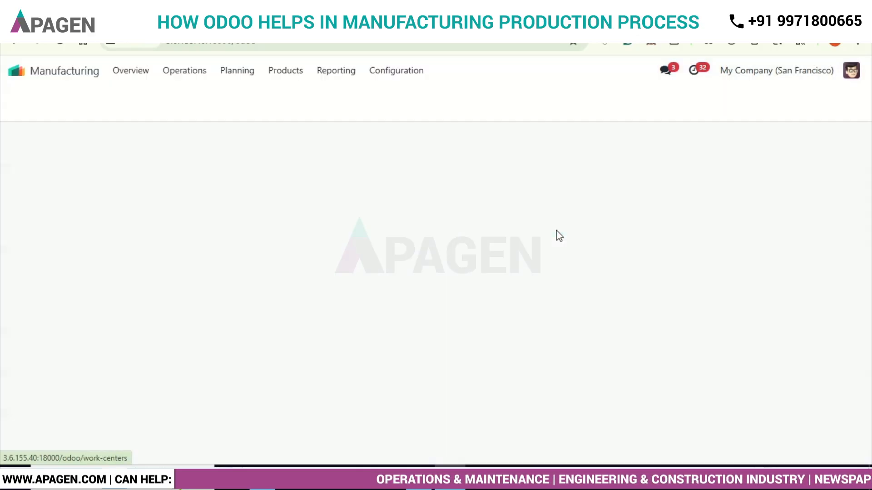
pyautogui.click(180, 75)
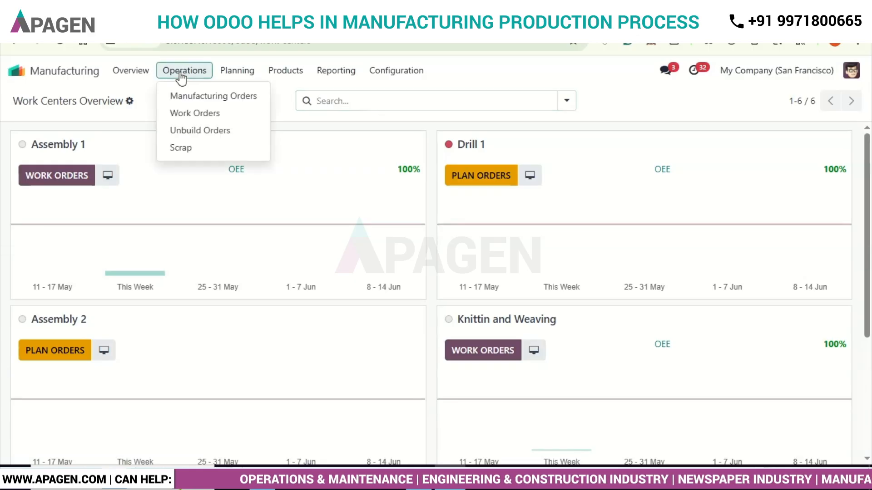
pyautogui.click(205, 95)
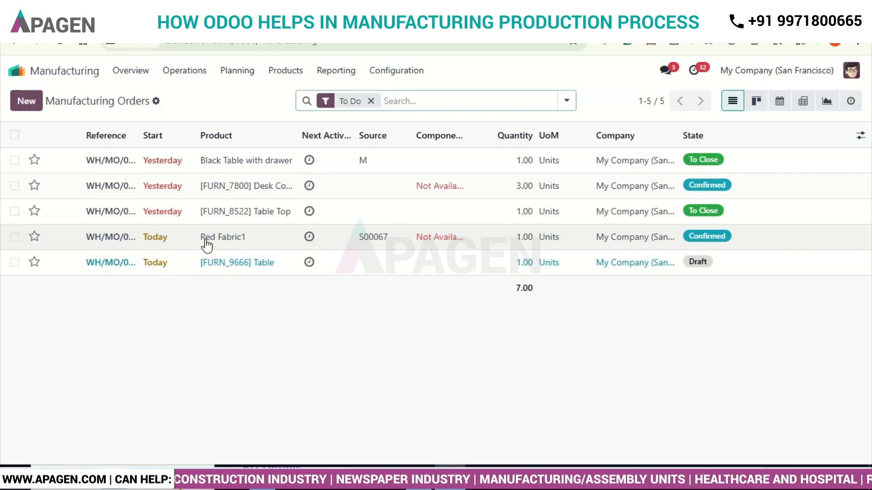
pyautogui.click(162, 245)
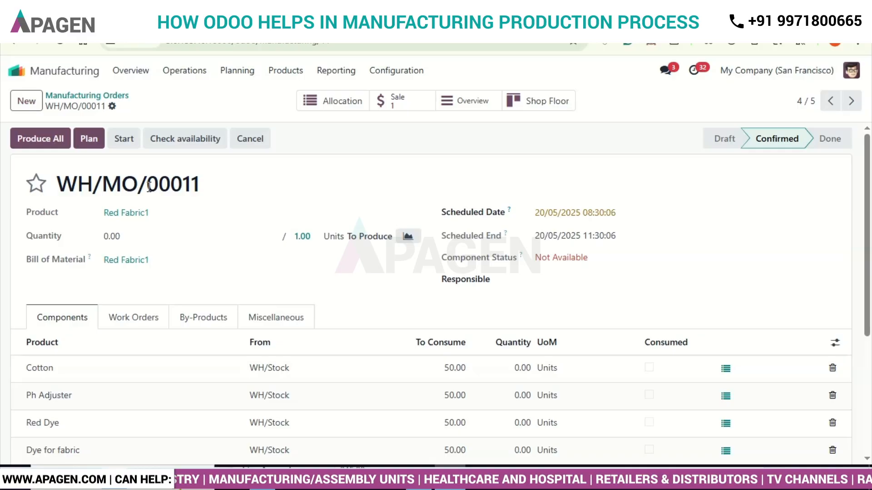
pyautogui.moveTo(149, 187); pyautogui.dragTo(202, 185)
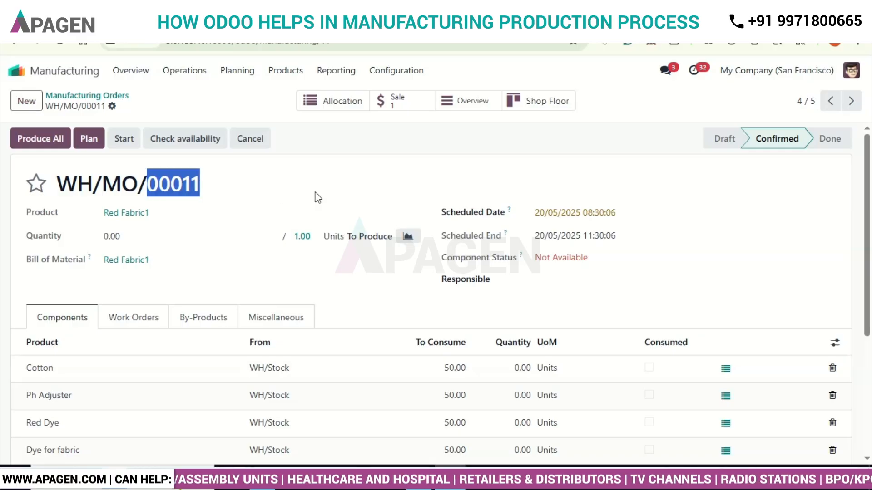
pyautogui.click(318, 285)
# - Review the order's components and work orders, including the status options of Operation 1, without changing anything
pyautogui.scroll(-3, 317, 284)
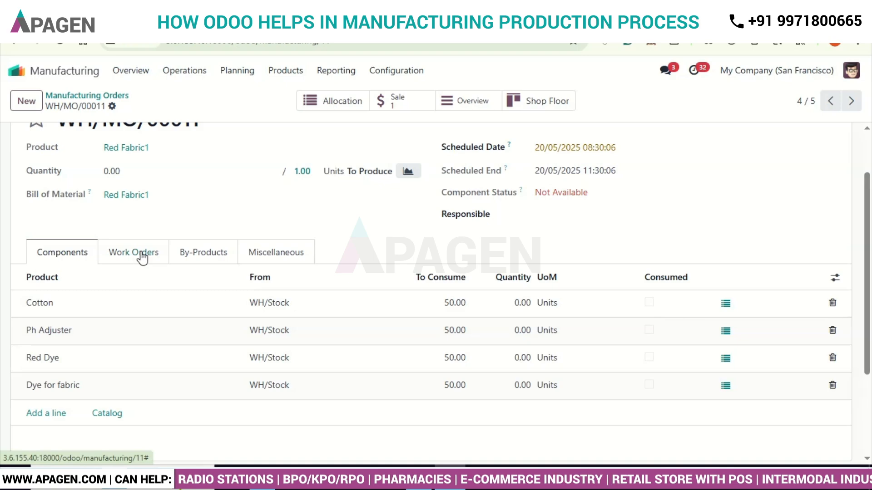
pyautogui.click(142, 257)
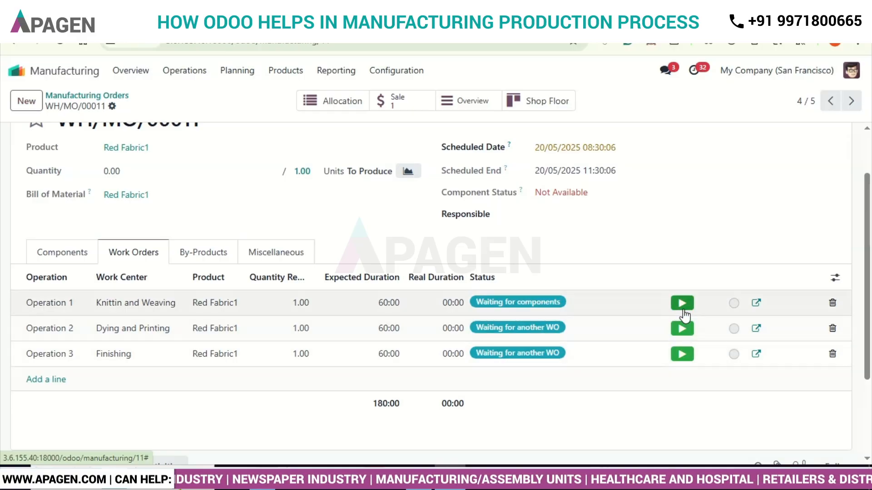
pyautogui.click(734, 303)
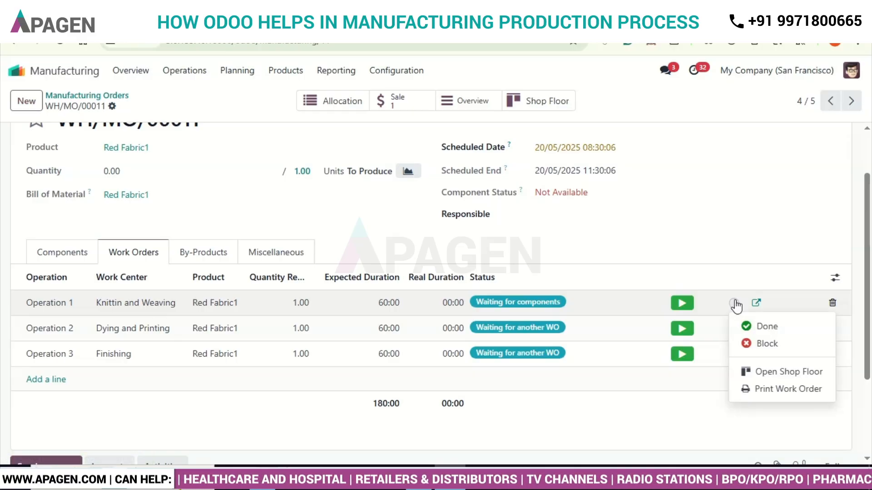
pyautogui.click(683, 217)
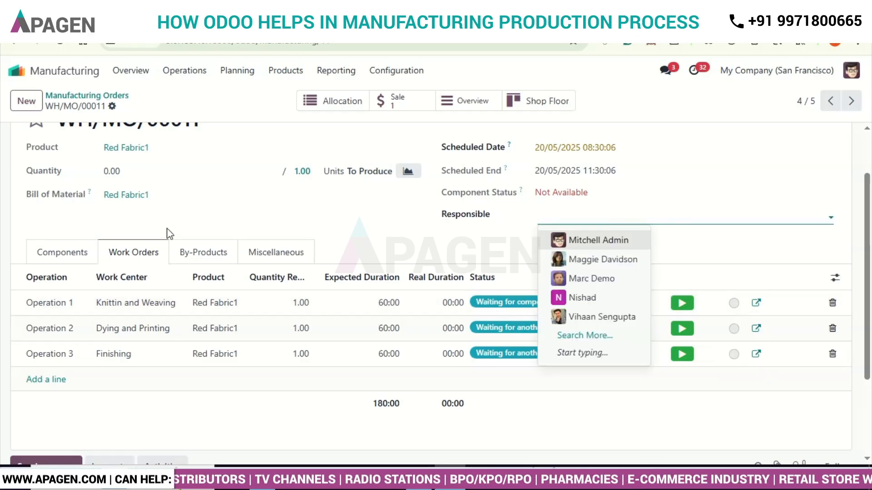
# - Set the quantity of Cotton, Ph Adjuster, Red Dye and Dye for fabric to 23 each and save the manufacturing order
pyautogui.click(67, 254)
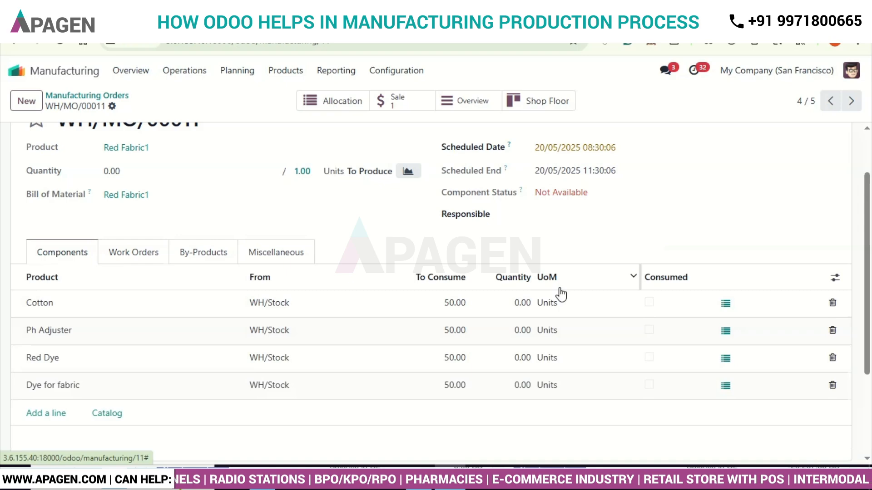
pyautogui.click(522, 303)
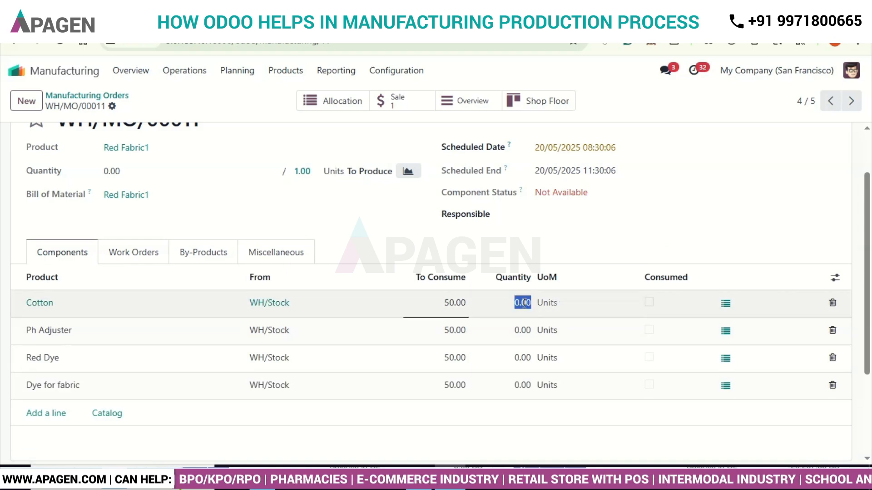
pyautogui.write('3')
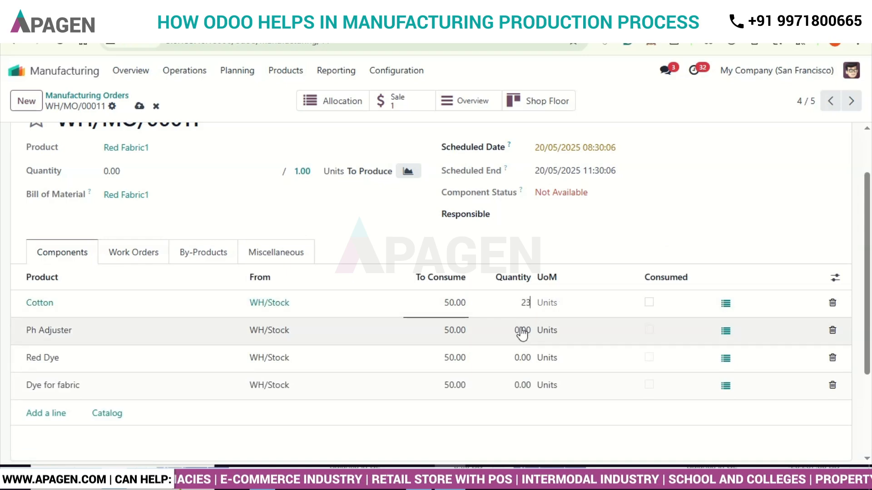
pyautogui.click(522, 331)
pyautogui.write('23')
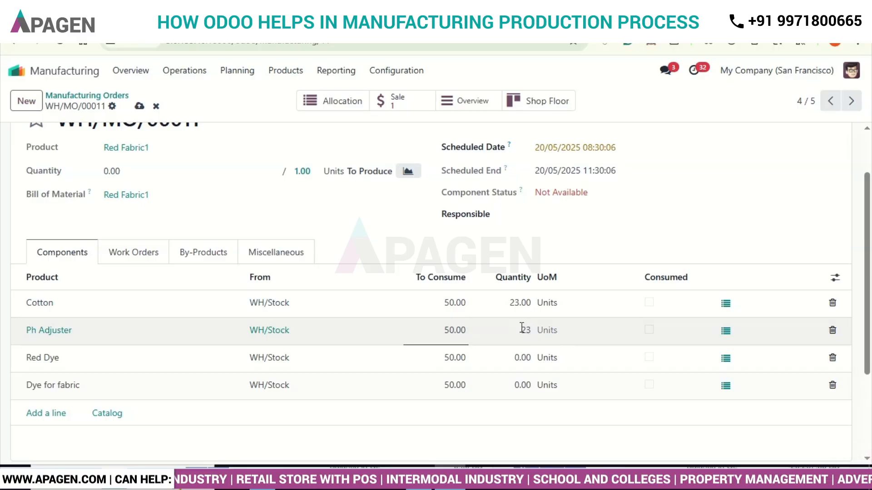
pyautogui.click(518, 358)
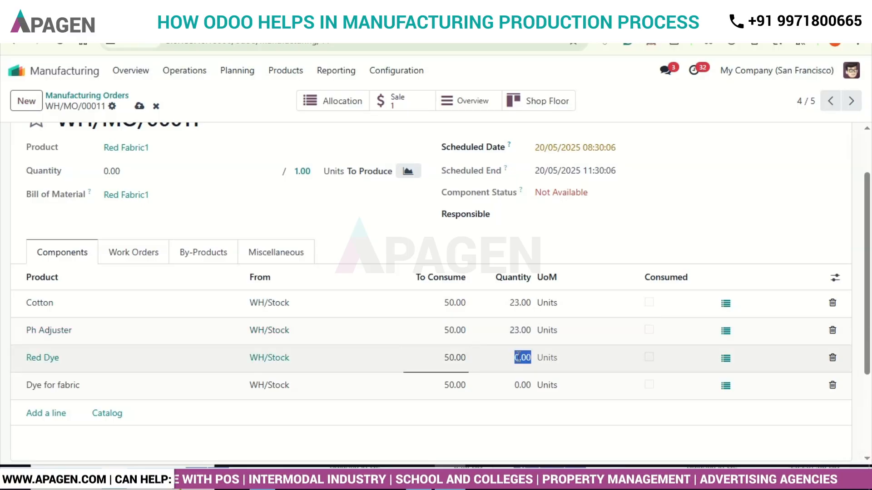
pyautogui.write('23')
pyautogui.click(522, 386)
pyautogui.write('23')
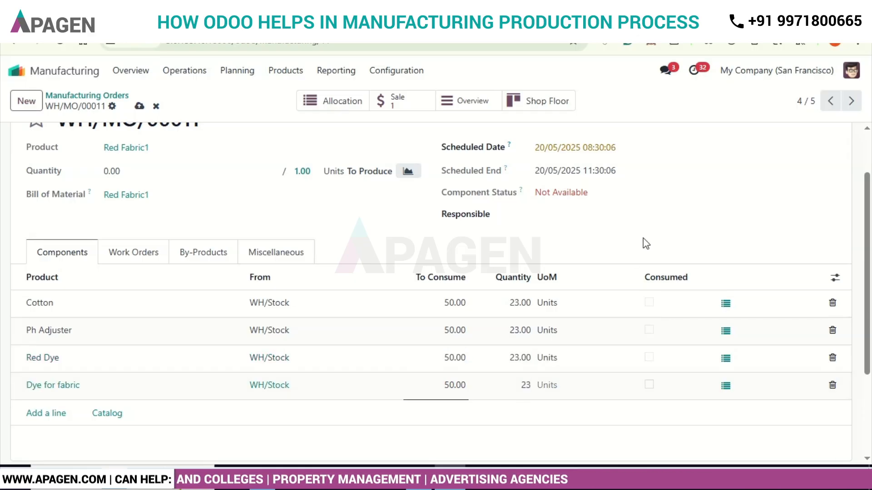
pyautogui.click(648, 234)
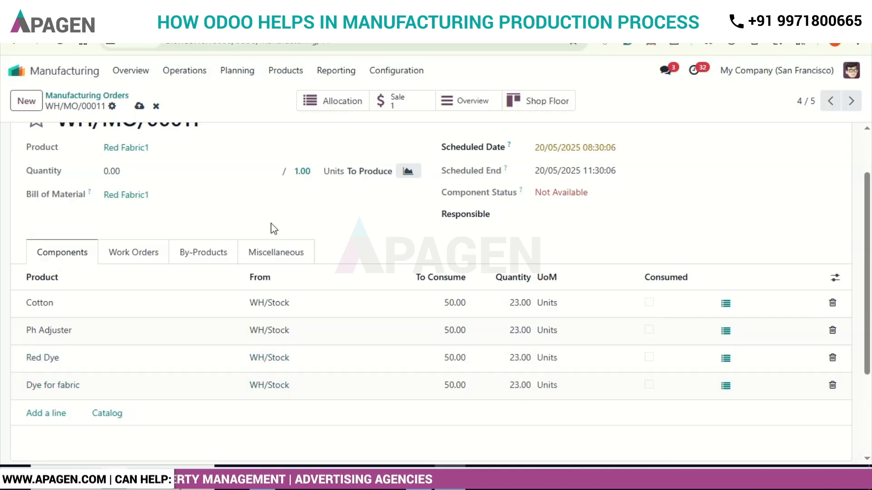
pyautogui.scroll(1, 271, 223)
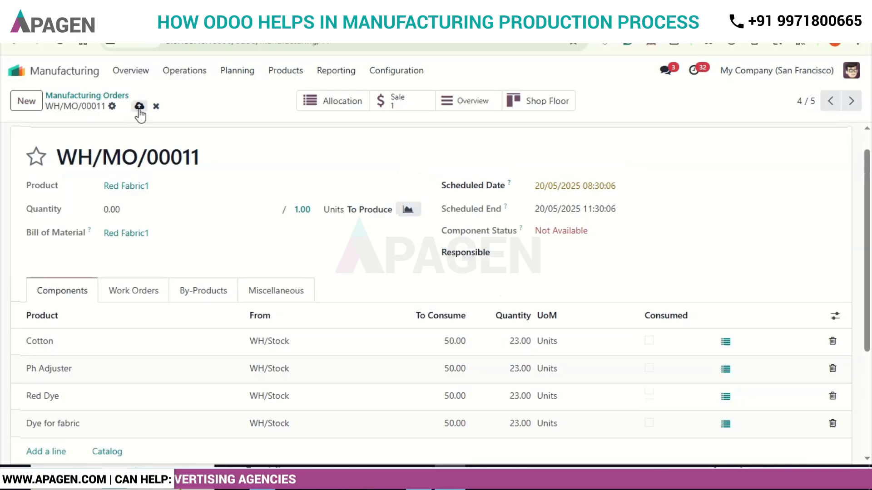
pyautogui.click(140, 106)
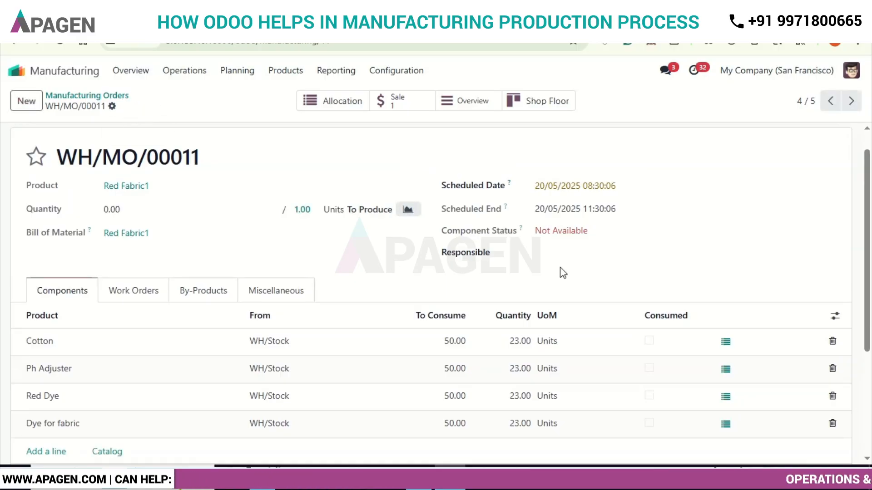
# - Set the quantity of Cotton and Ph Adjuster to 100 each in the order's components
pyautogui.scroll(-3, 868, 313)
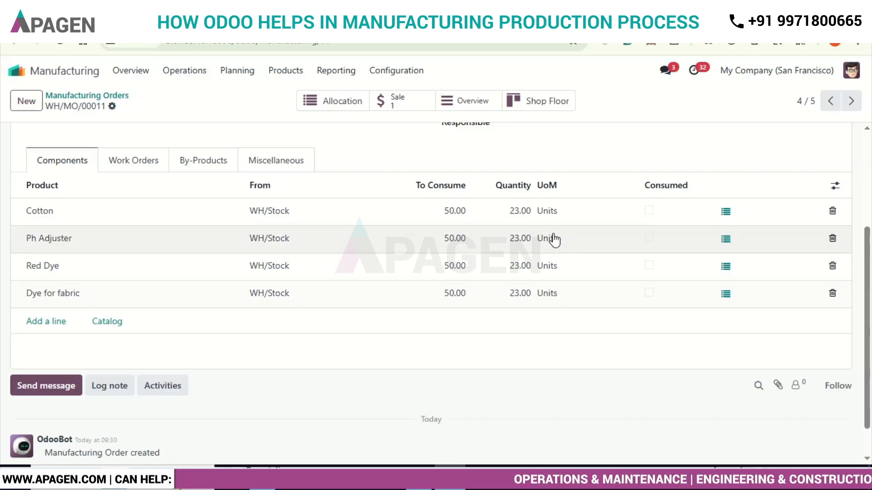
pyautogui.scroll(2, 391, 345)
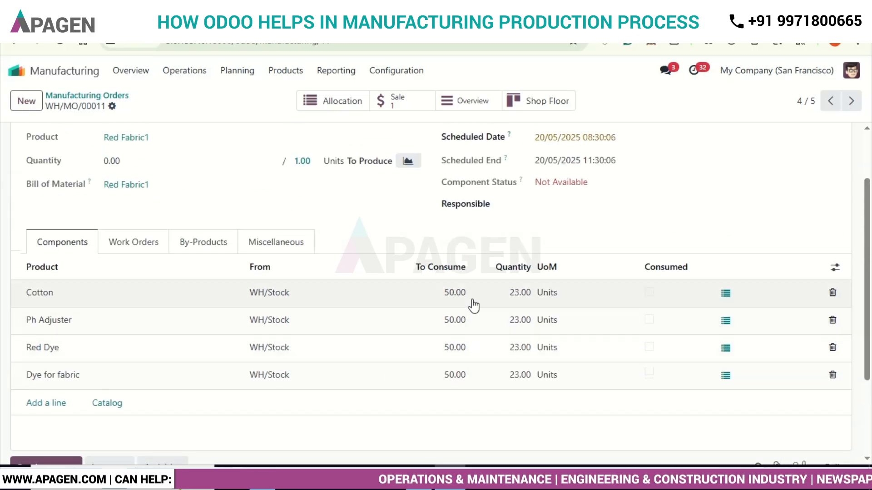
pyautogui.click(520, 291)
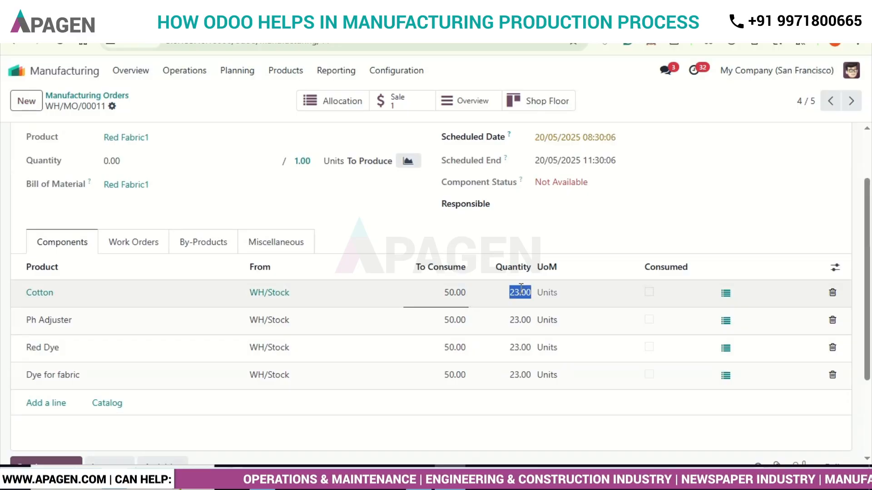
pyautogui.write('40')
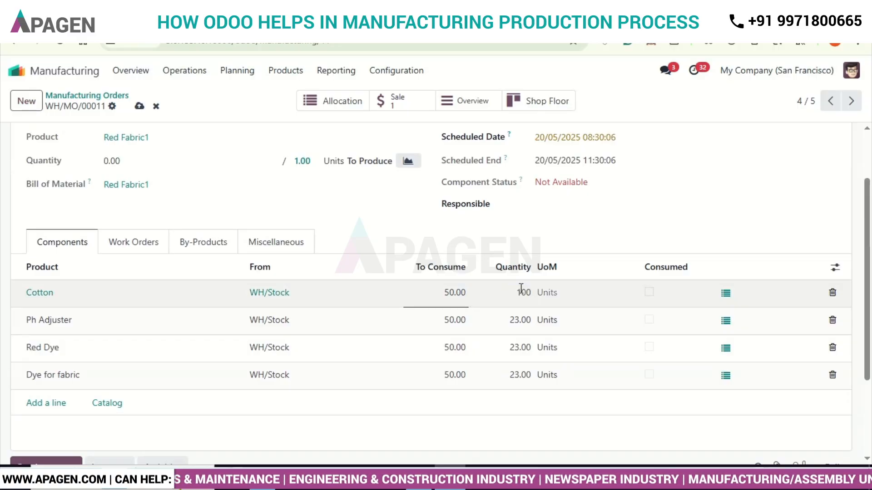
pyautogui.click(522, 319)
pyautogui.write('50')
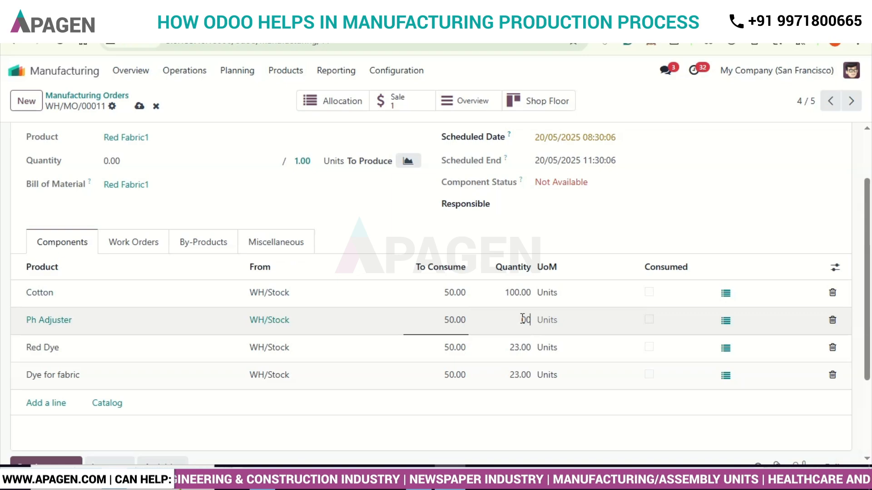
pyautogui.write('100')
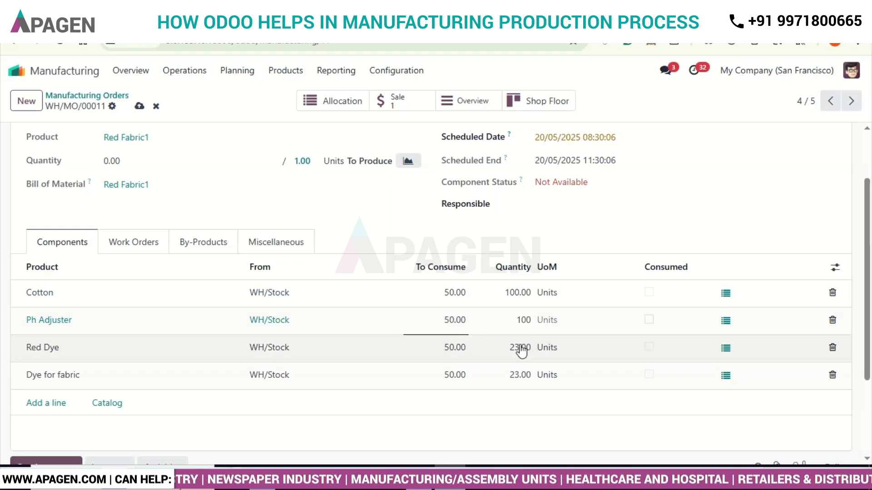
# - Set the quantity of Red Dye to 1,000 and of Dye for fabric to 100
pyautogui.click(521, 347)
pyautogui.write('1,00')
pyautogui.write('0')
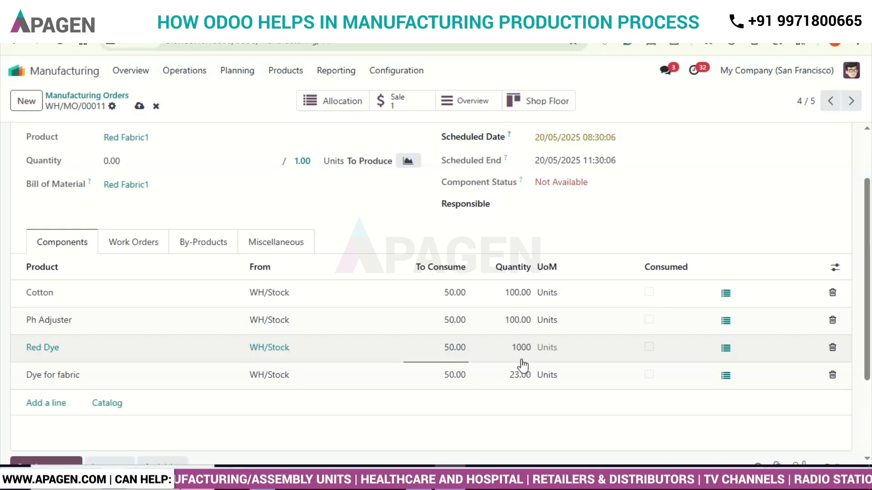
pyautogui.hotkey('shift', 'Tab')
pyautogui.click(518, 375)
pyautogui.write('100')
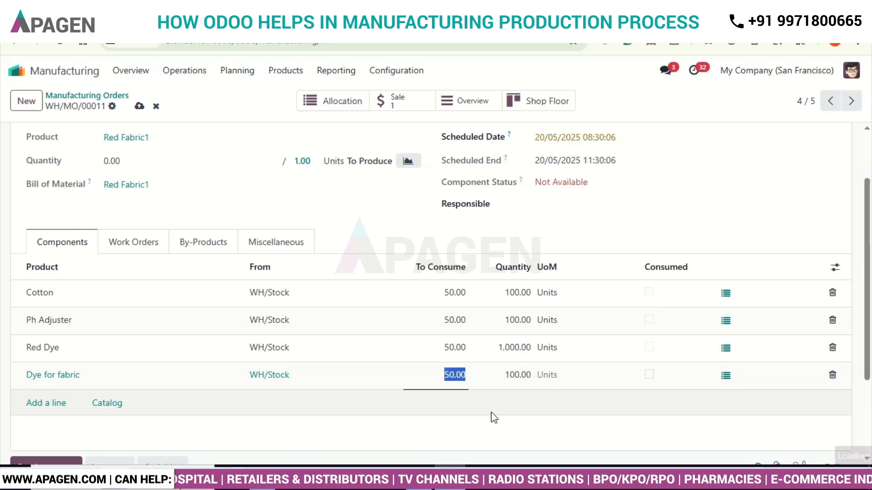
pyautogui.click(492, 417)
# - Check the order's component status and save the manufacturing order with the new component quantities
pyautogui.scroll(1, 493, 418)
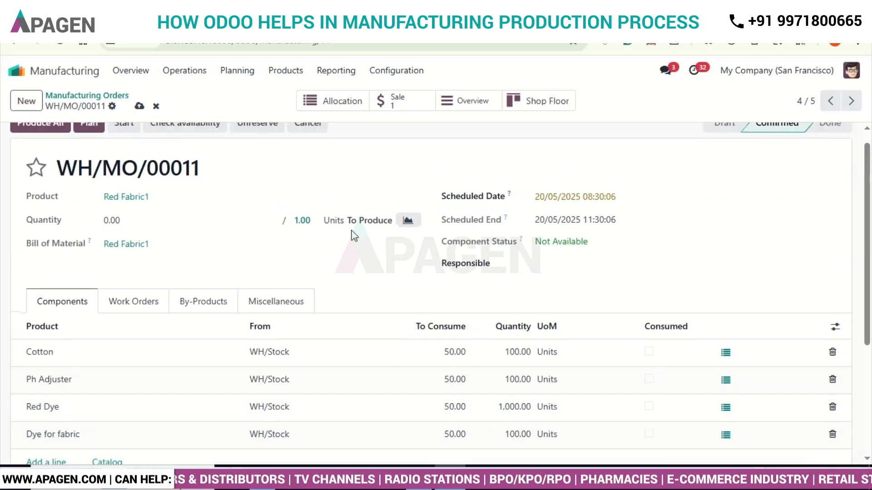
pyautogui.moveTo(593, 240); pyautogui.dragTo(537, 242)
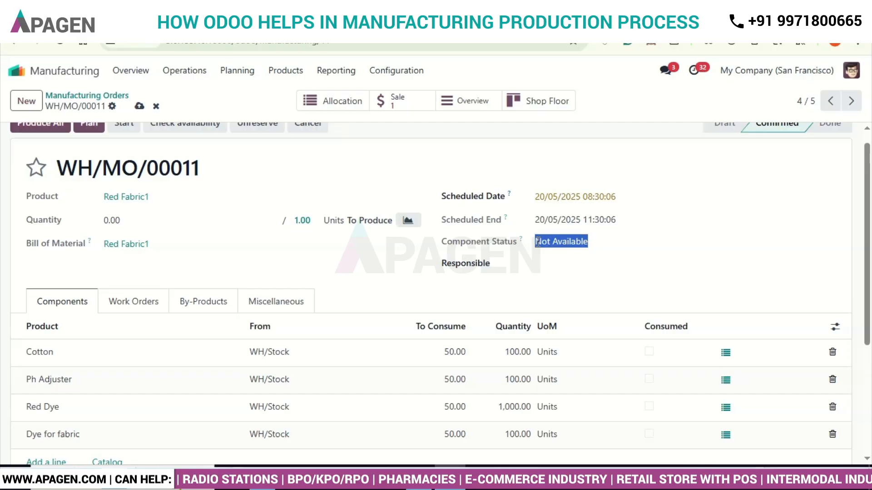
pyautogui.click(656, 243)
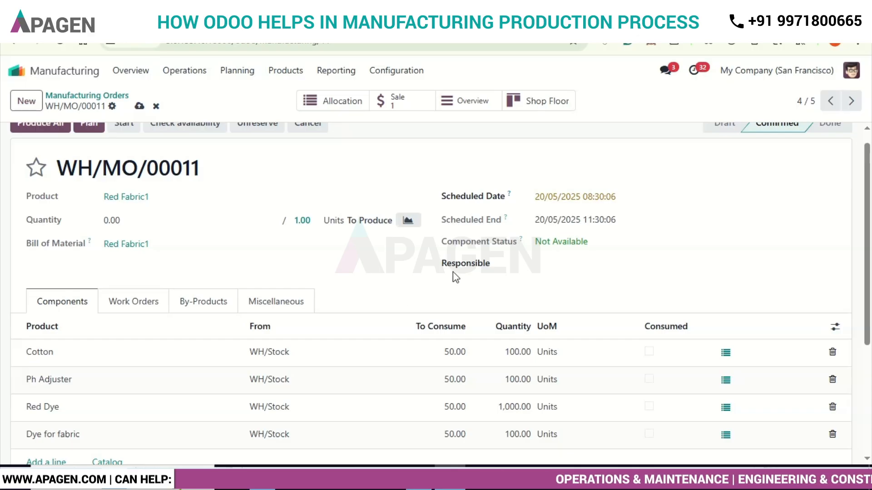
pyautogui.scroll(1, 296, 248)
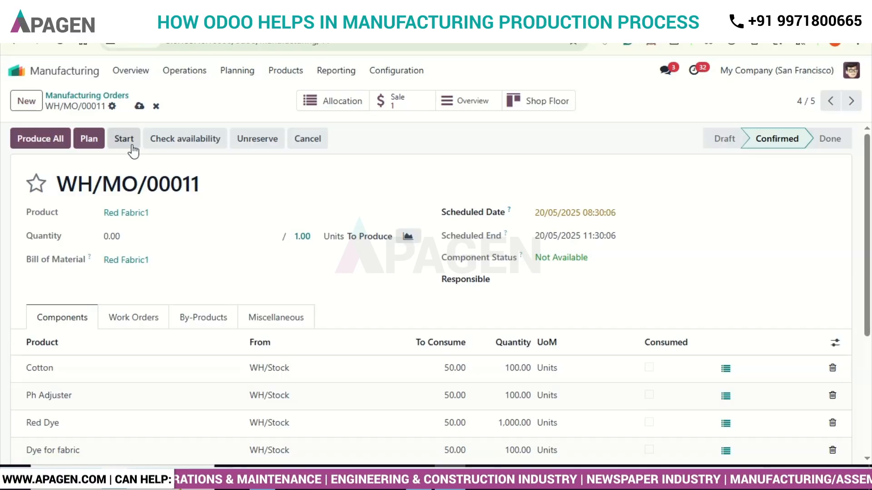
pyautogui.click(140, 107)
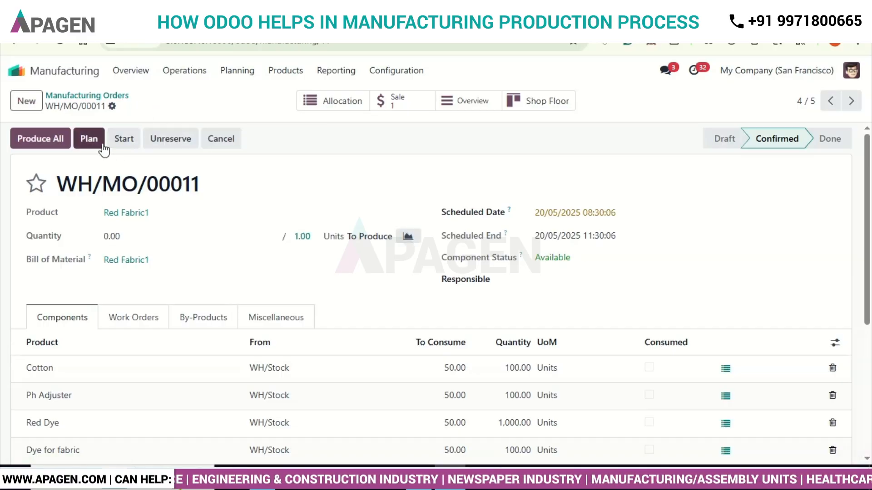
# - Plan the Red Fabric1 manufacturing order and open its work orders in Shop Floor
pyautogui.click(89, 139)
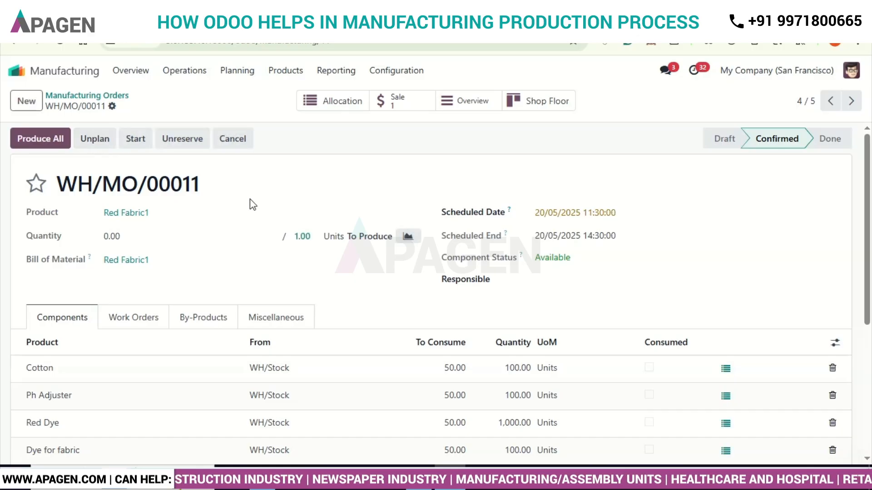
pyautogui.click(542, 106)
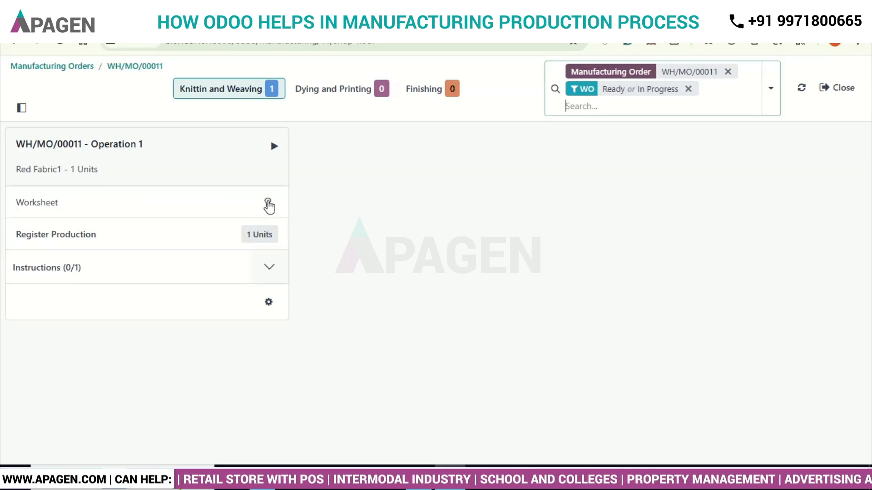
# - Review Operation 1's worksheet, its instructions and the additional actions available for the work order, without changing anything
pyautogui.click(268, 203)
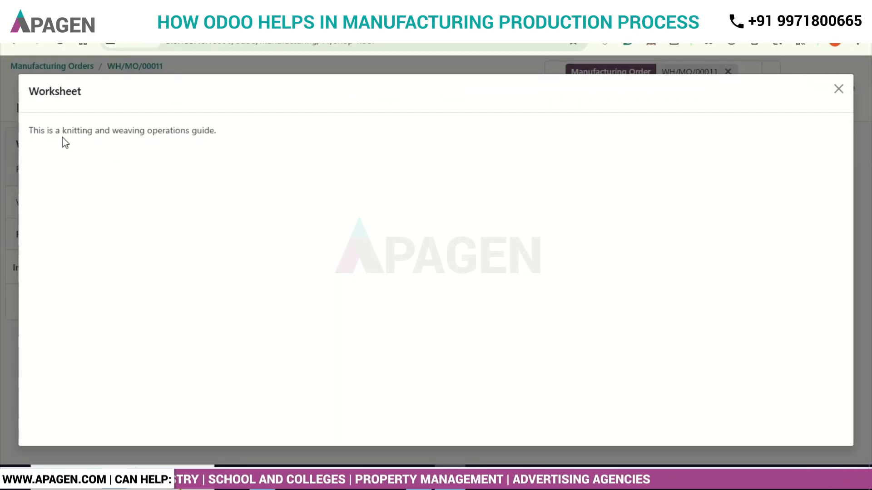
pyautogui.moveTo(50, 132); pyautogui.dragTo(213, 124)
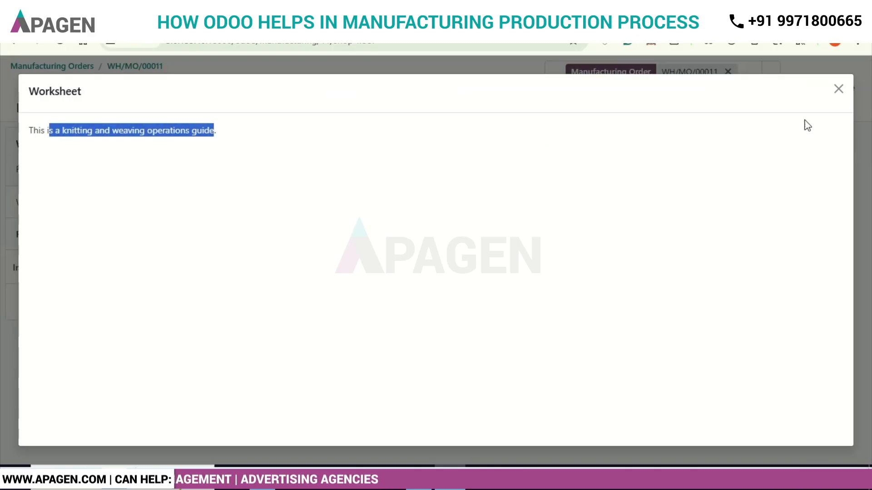
pyautogui.click(839, 91)
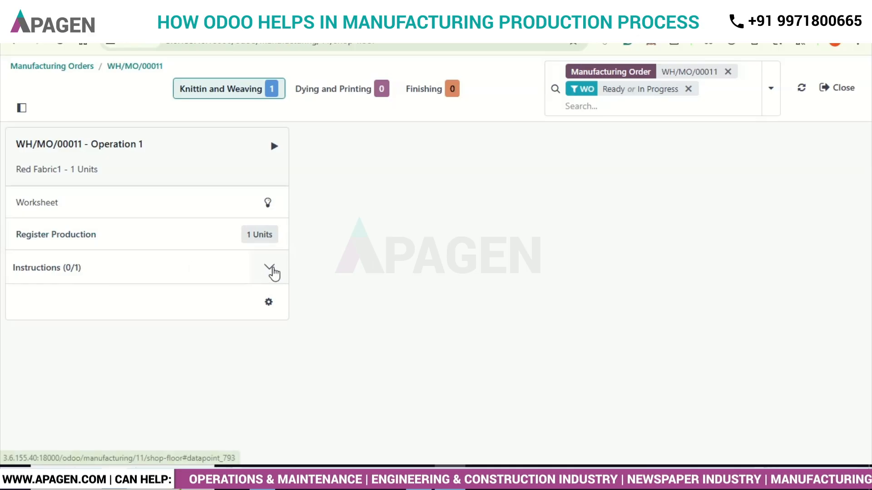
pyautogui.click(272, 272)
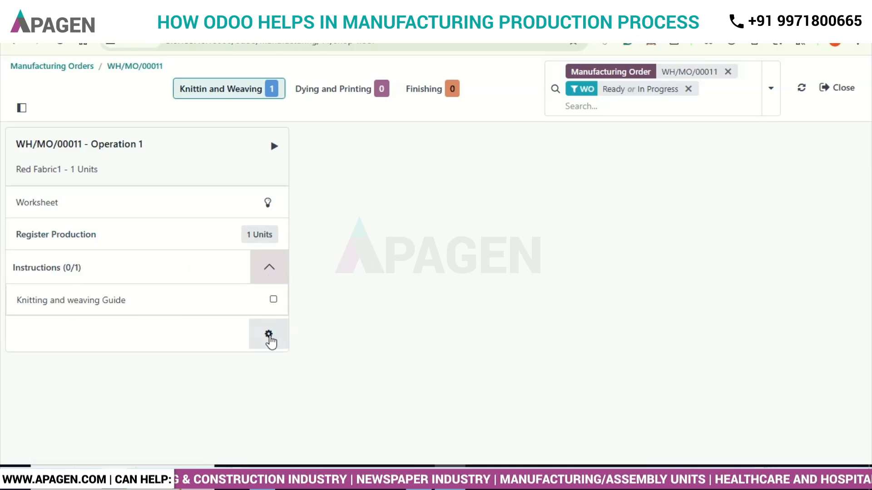
pyautogui.click(269, 337)
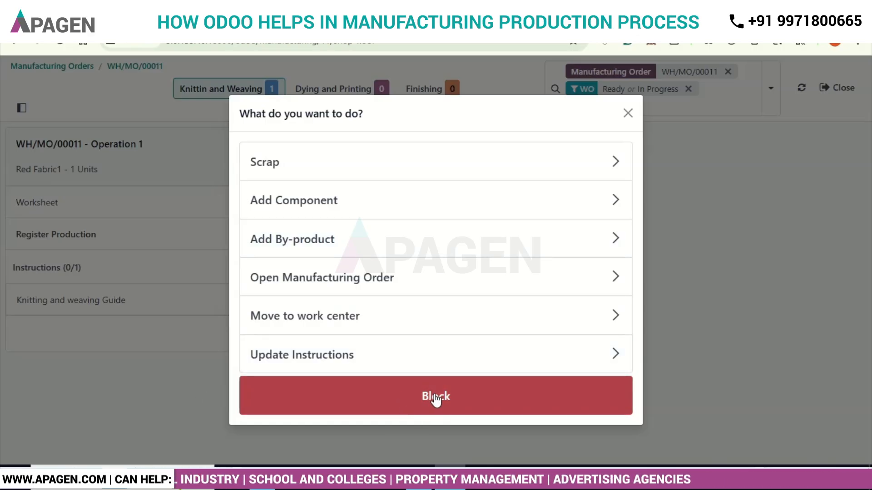
pyautogui.click(628, 113)
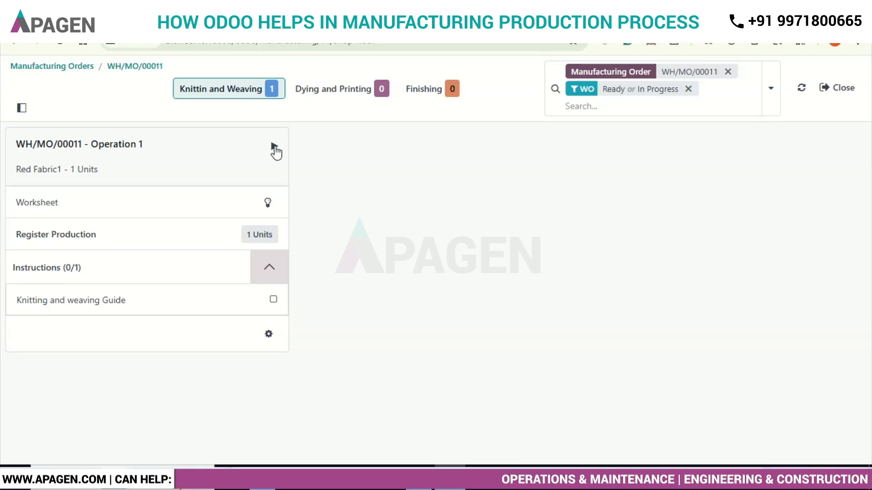
# - Start Operation 1, complete its Knitting and weaving Guide instruction, pause the timer and mark the operation as done
pyautogui.click(275, 146)
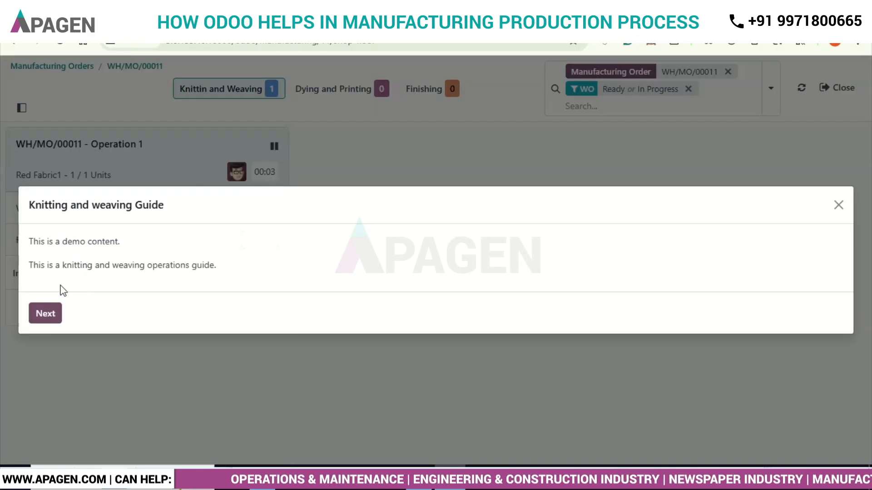
pyautogui.click(47, 317)
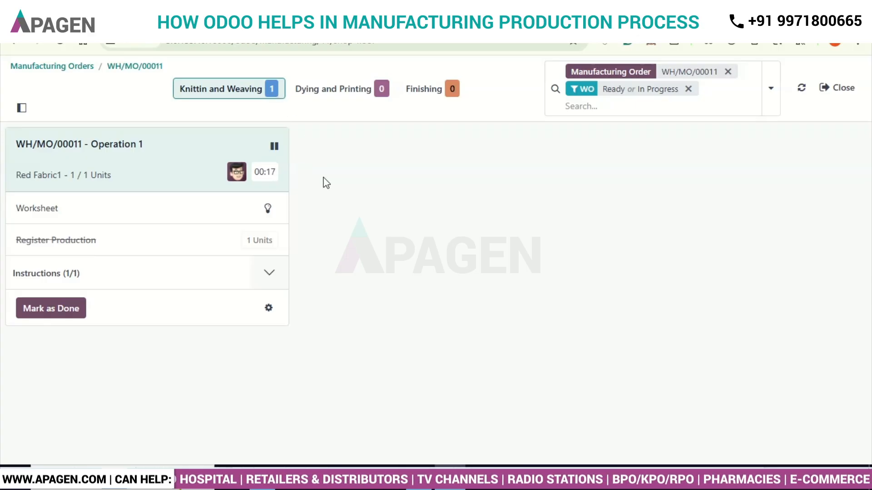
pyautogui.click(274, 148)
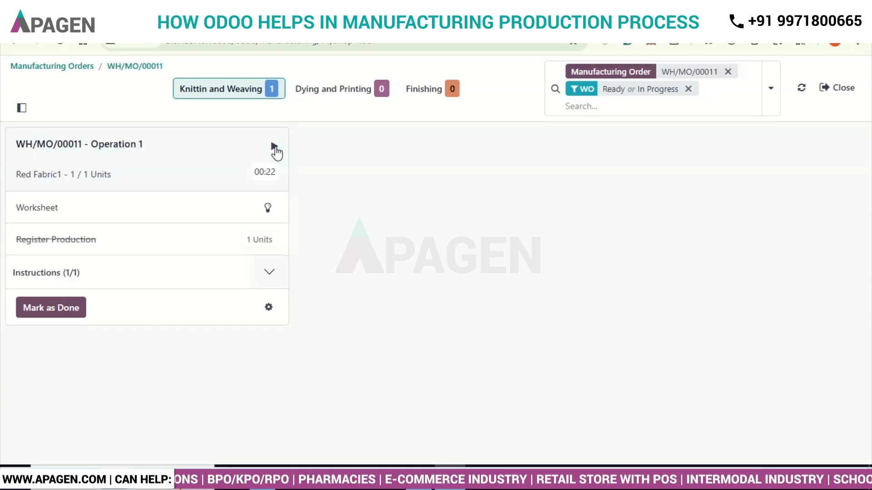
pyautogui.click(59, 313)
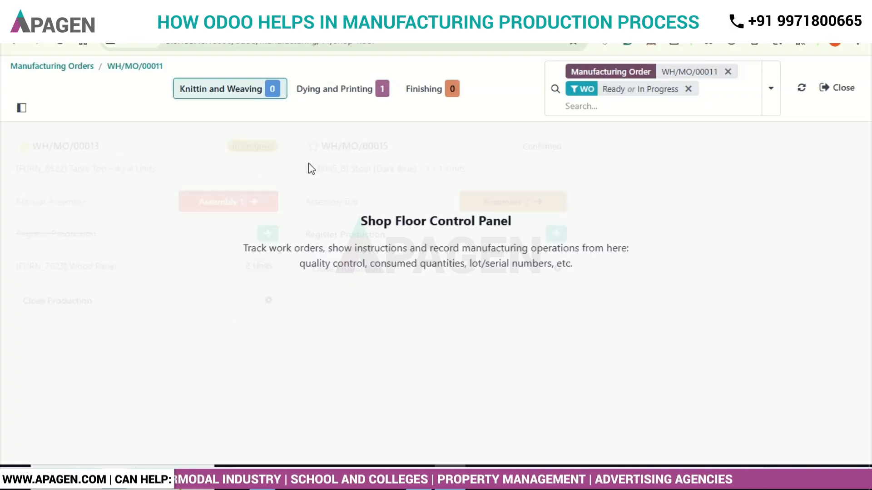
# - Show the Dying and Printing work center and read the worksheet of Operation 2
pyautogui.click(343, 90)
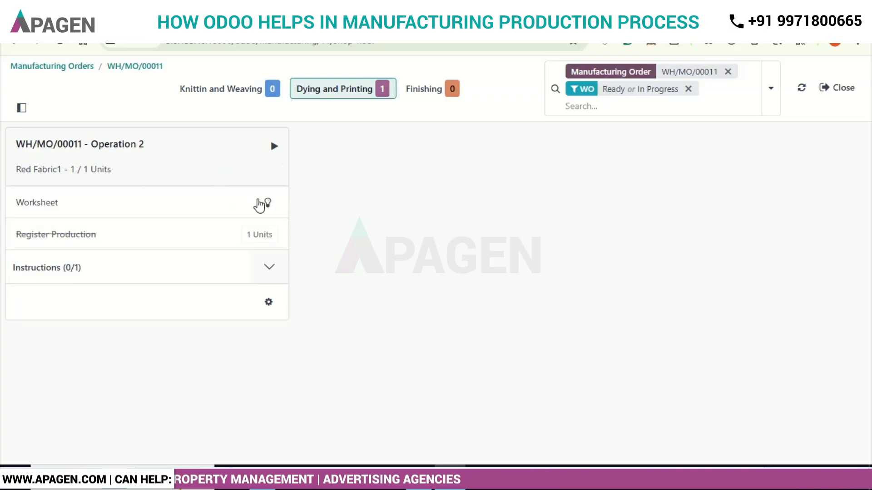
pyautogui.click(268, 203)
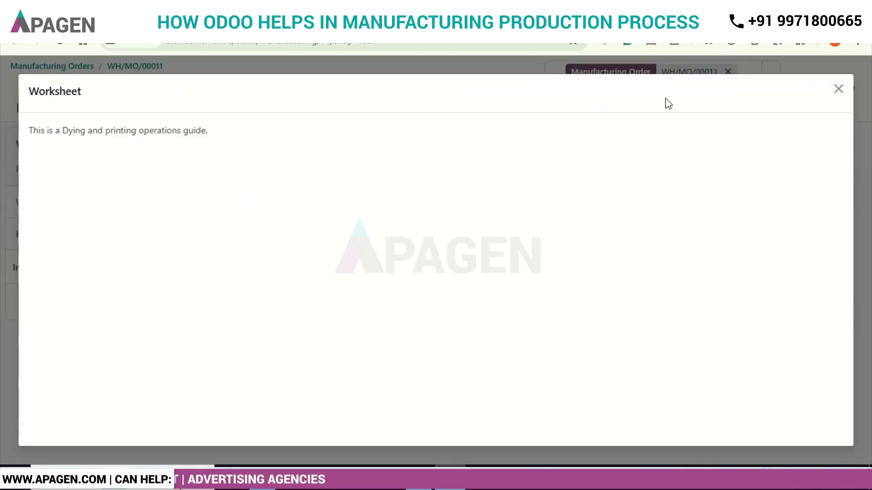
pyautogui.click(838, 89)
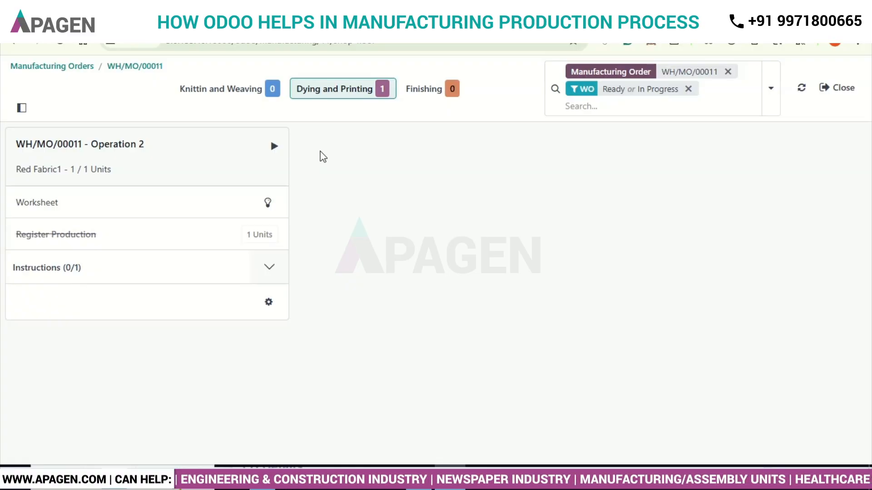
# - Start Operation 2, complete its instruction, look over the additional actions and mark the operation as done
pyautogui.click(274, 148)
pyautogui.click(45, 319)
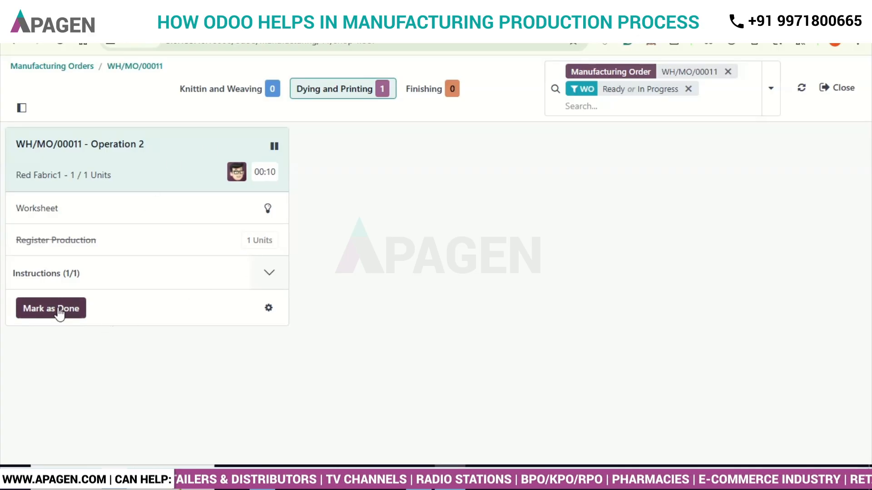
pyautogui.click(268, 310)
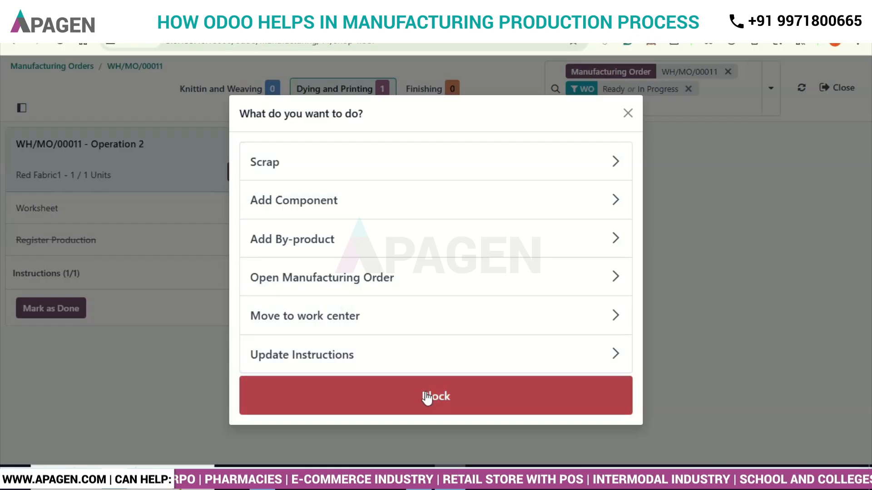
pyautogui.click(627, 114)
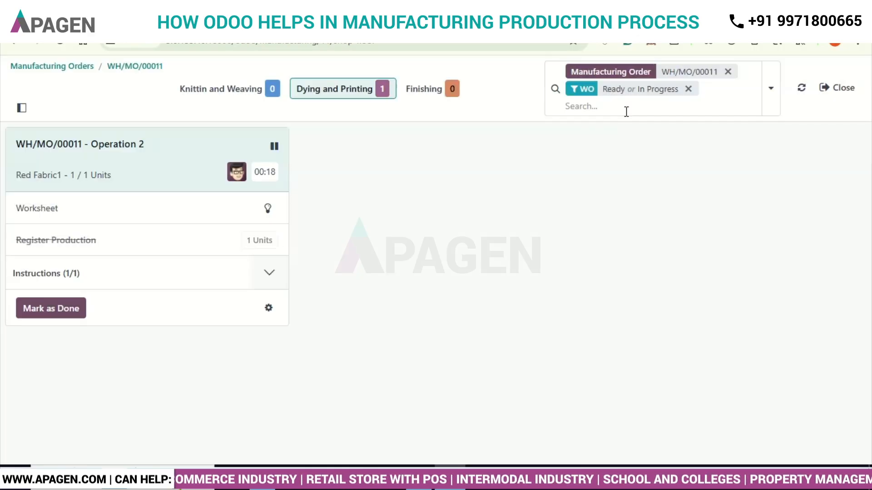
pyautogui.click(61, 314)
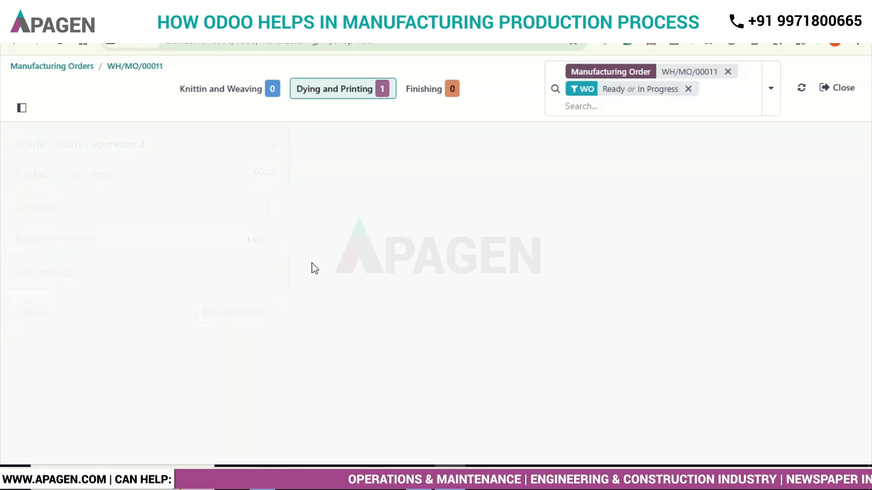
# - Show the Finishing work center and read the worksheet of Operation 3
pyautogui.click(442, 90)
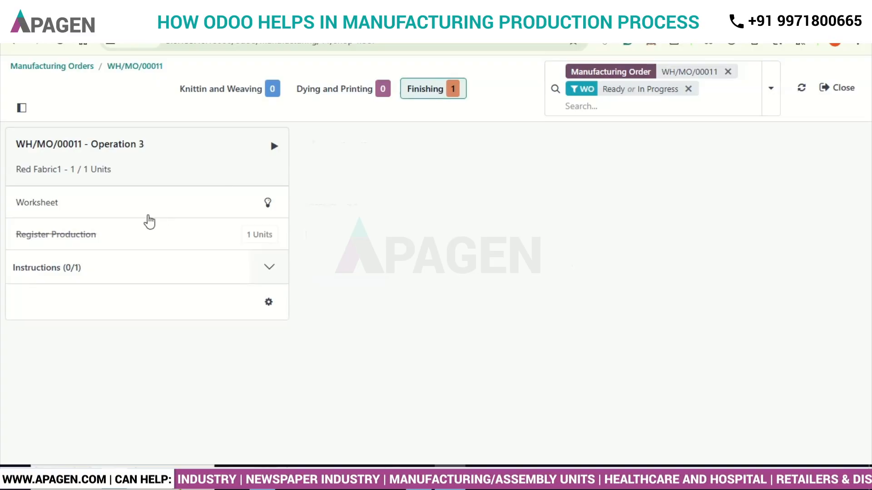
pyautogui.click(267, 203)
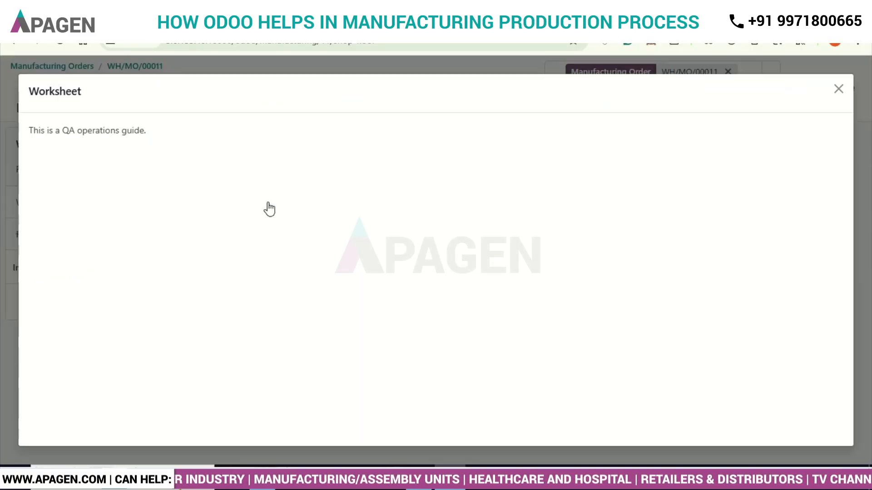
pyautogui.click(839, 89)
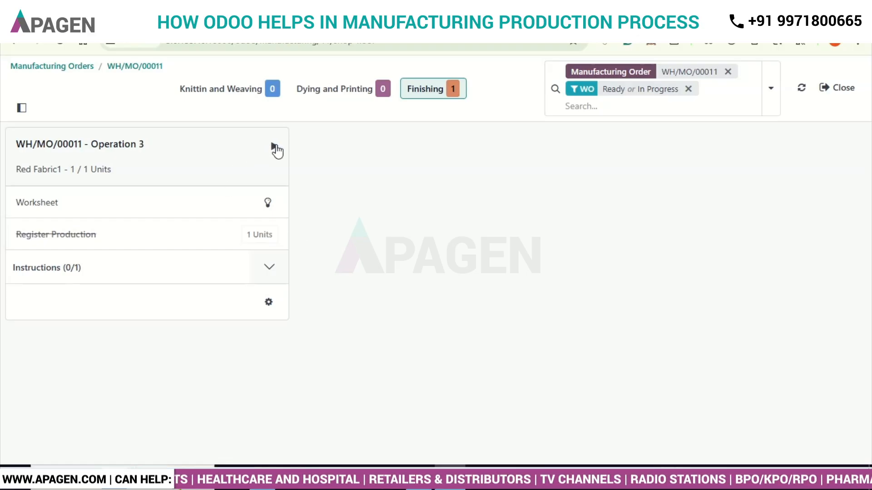
# - Start Operation 3, complete its instruction, pause the timer, mark the operation as done and close the production
pyautogui.click(275, 149)
pyautogui.click(46, 309)
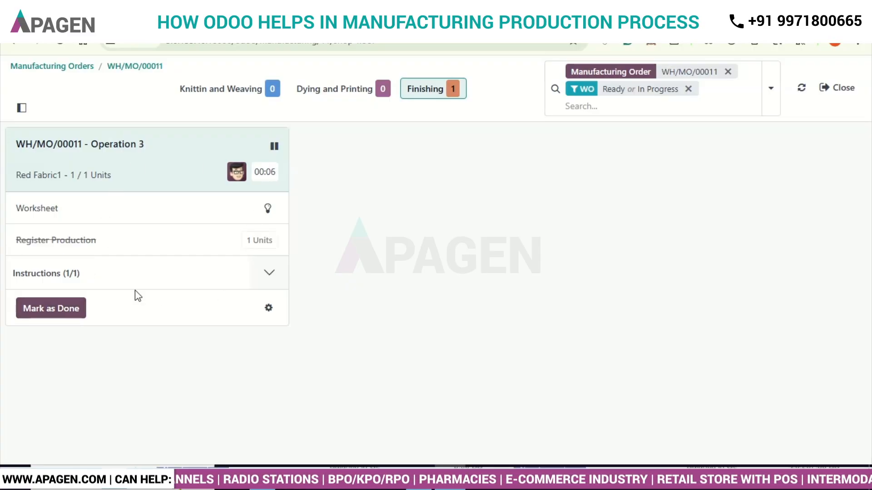
pyautogui.click(274, 148)
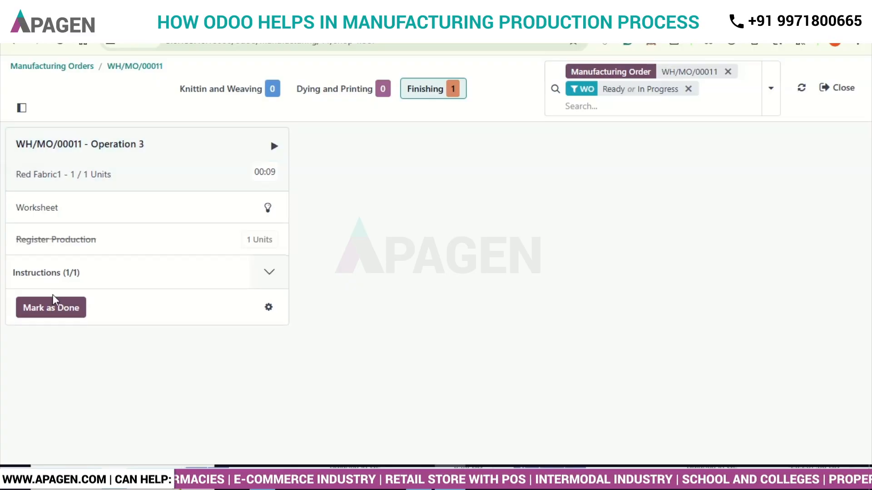
pyautogui.click(55, 311)
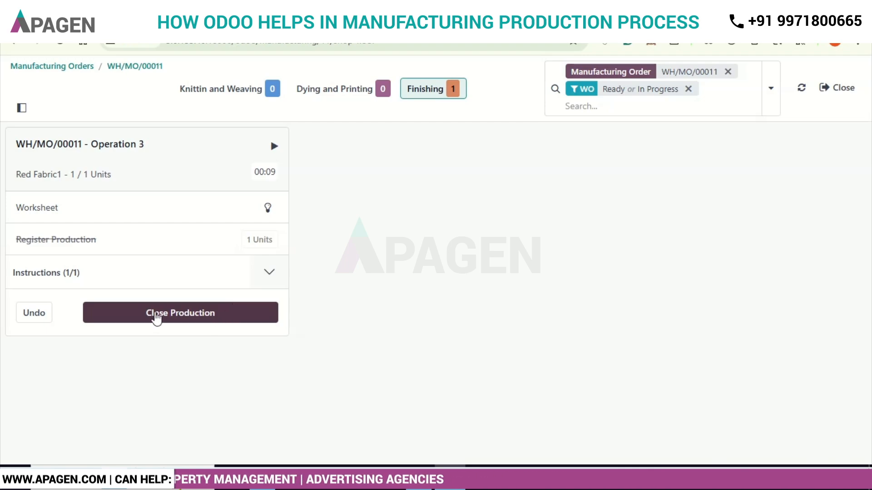
pyautogui.click(156, 315)
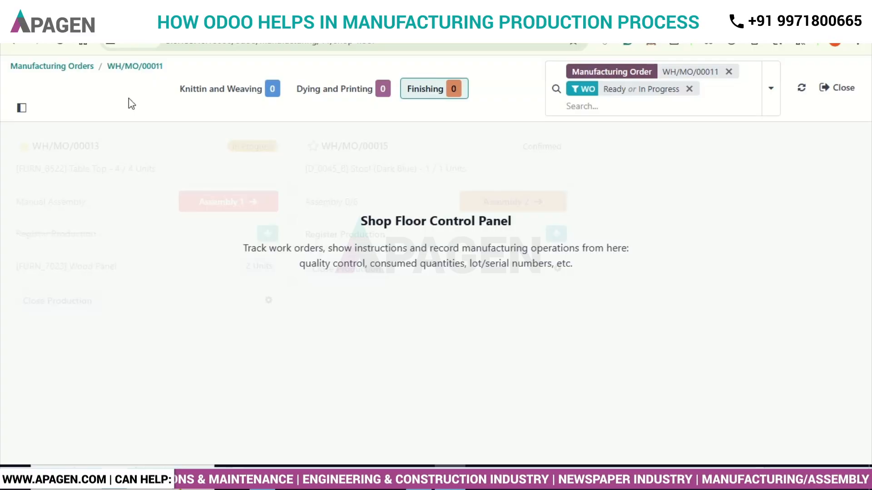
# - Return to Red Fabric1's manufacturing order and examine its consumed components, work order durations and statuses, and Operation 1's available actions
pyautogui.click(123, 67)
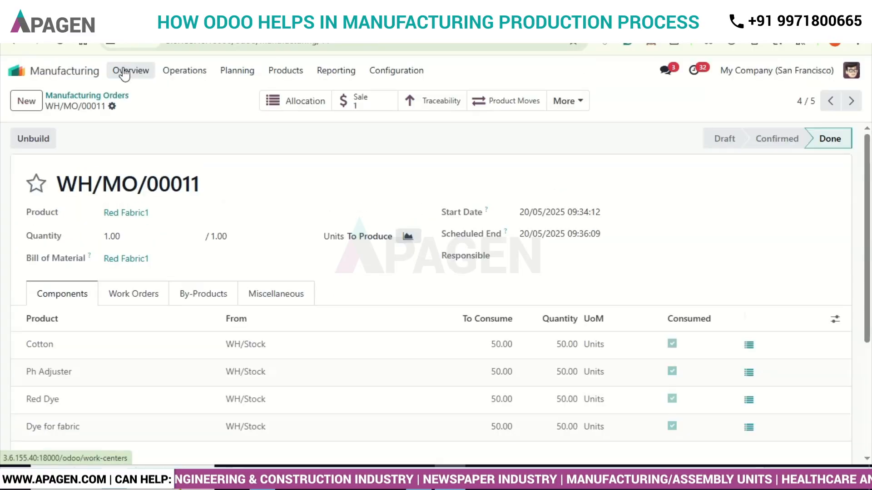
pyautogui.scroll(-1, 574, 279)
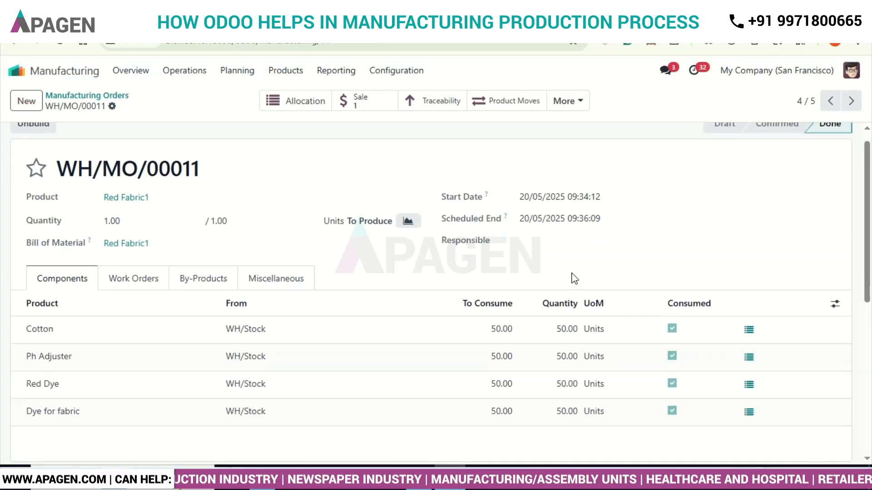
pyautogui.scroll(-2, 573, 277)
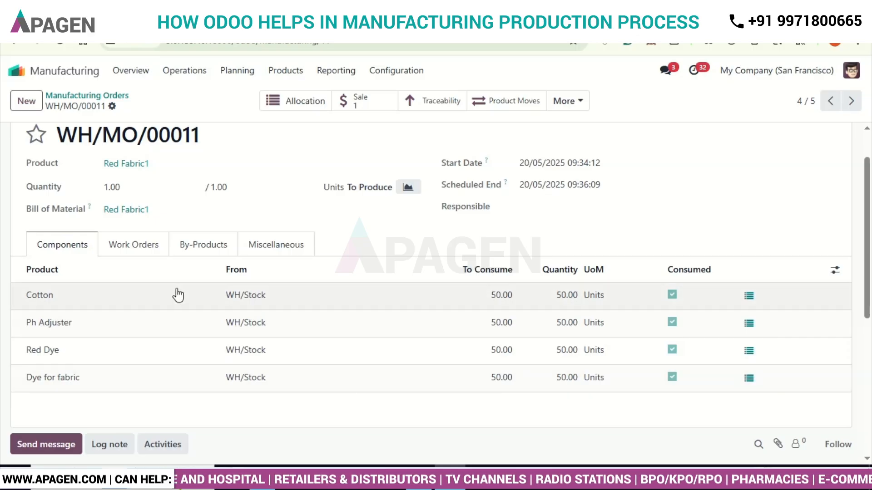
pyautogui.click(141, 248)
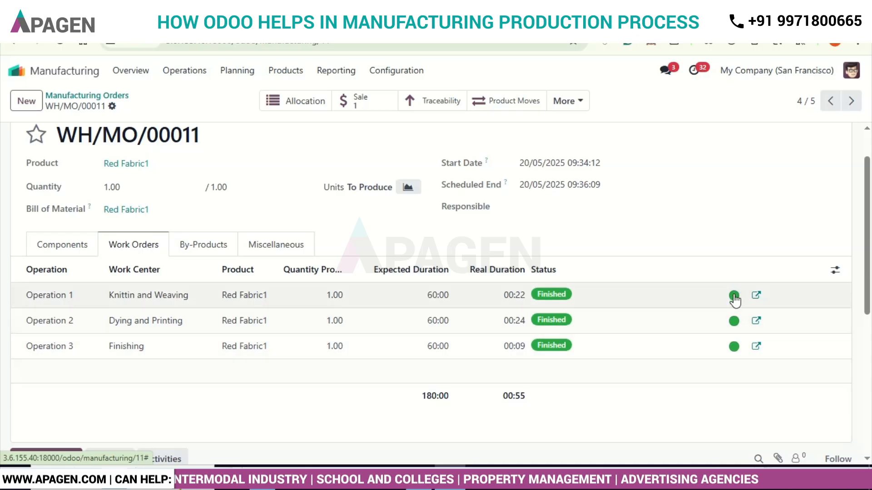
pyautogui.click(734, 298)
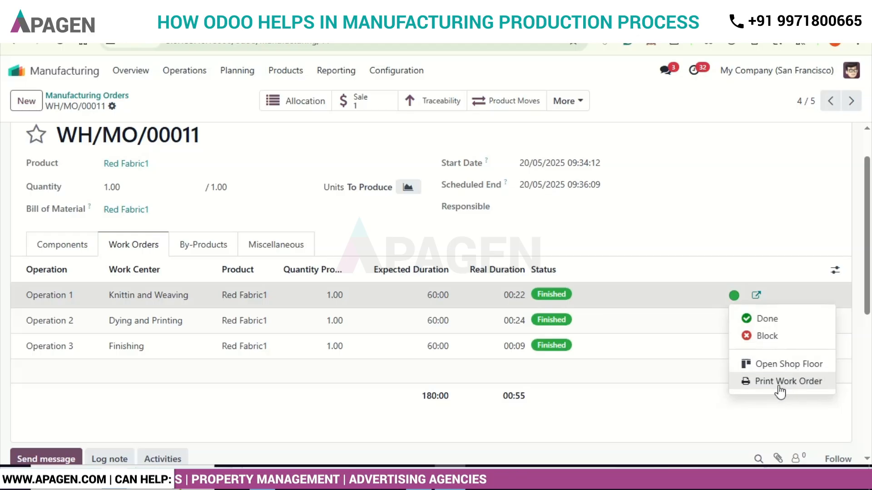
pyautogui.click(640, 223)
pyautogui.scroll(2, 489, 233)
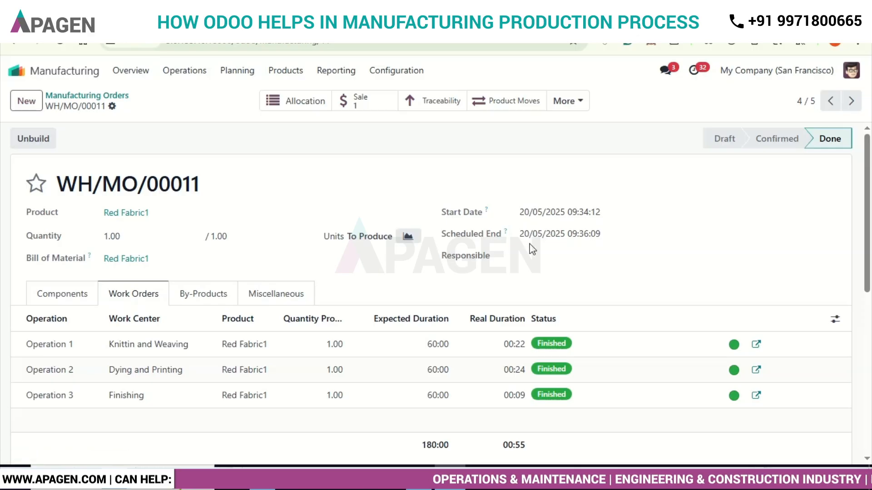
# - View the manufacturing order's Traceability Report and expand the Red Fabric1 line to examine its component moves, collapsing it when finished
pyautogui.click(439, 108)
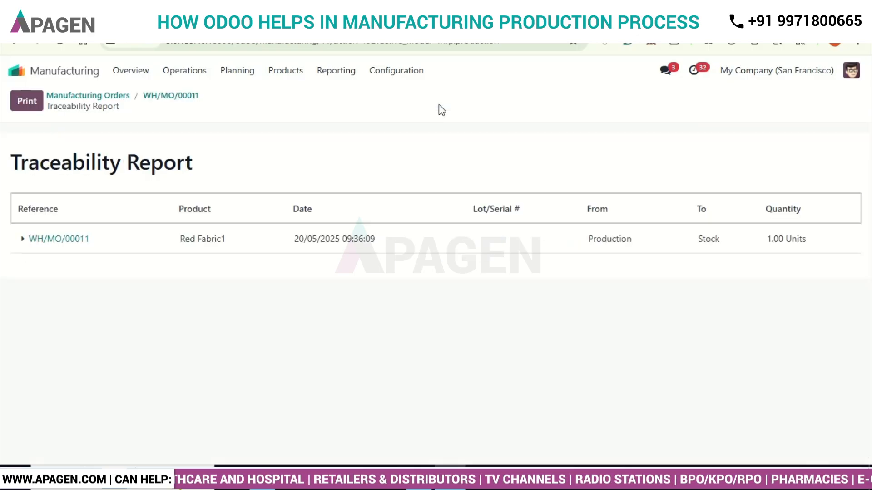
pyautogui.click(23, 239)
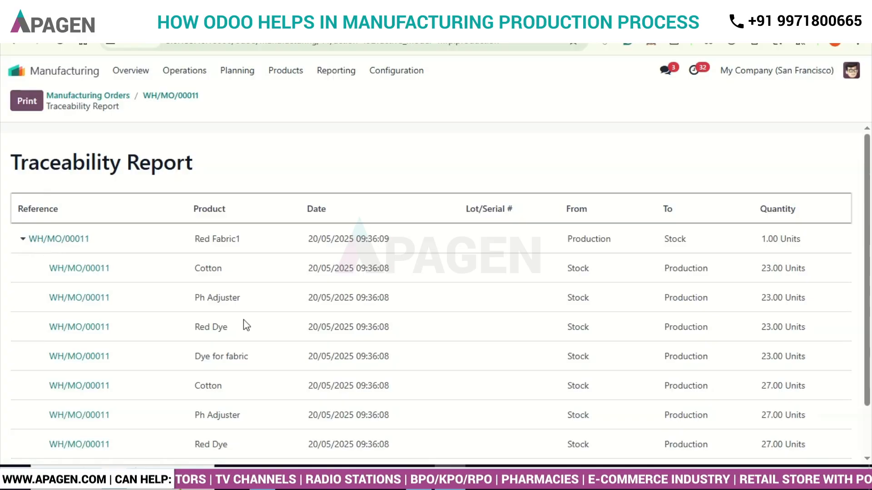
pyautogui.scroll(-1, 244, 320)
pyautogui.scroll(-1, 244, 319)
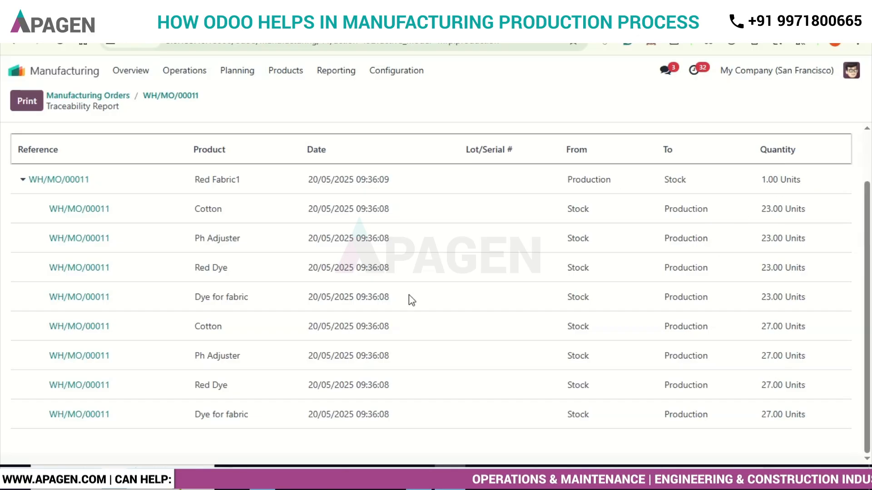
pyautogui.click(25, 180)
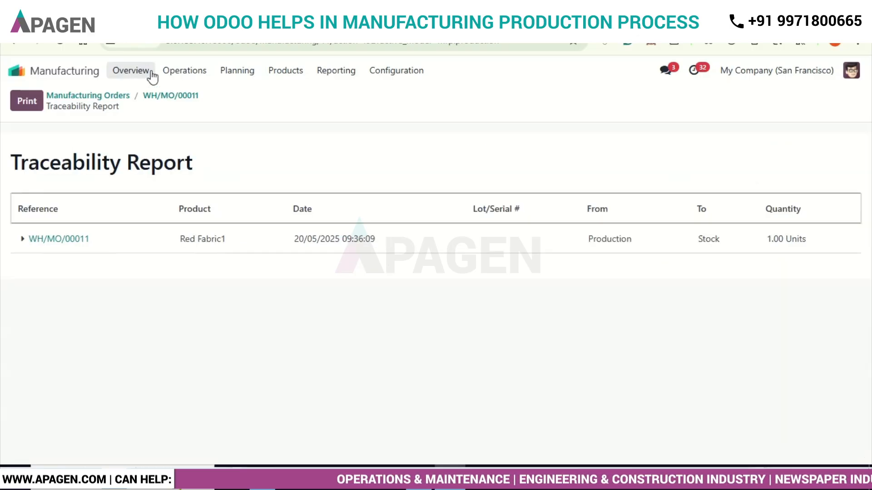
# - Leave the report, switch to the Sales app and open the newest Azure Interior sales order
pyautogui.click(105, 98)
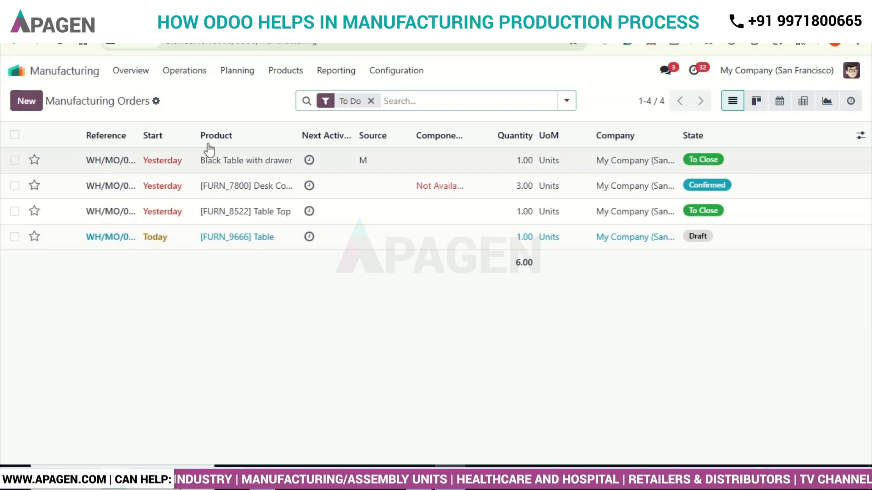
pyautogui.click(17, 71)
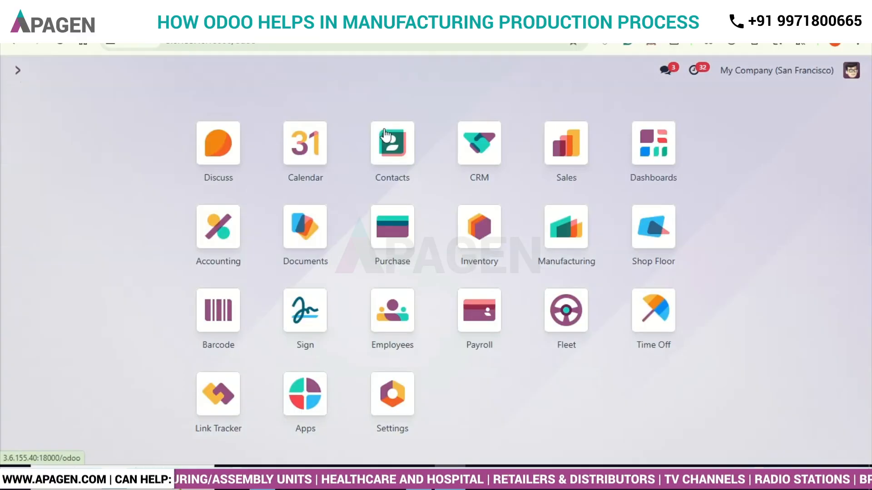
pyautogui.click(562, 159)
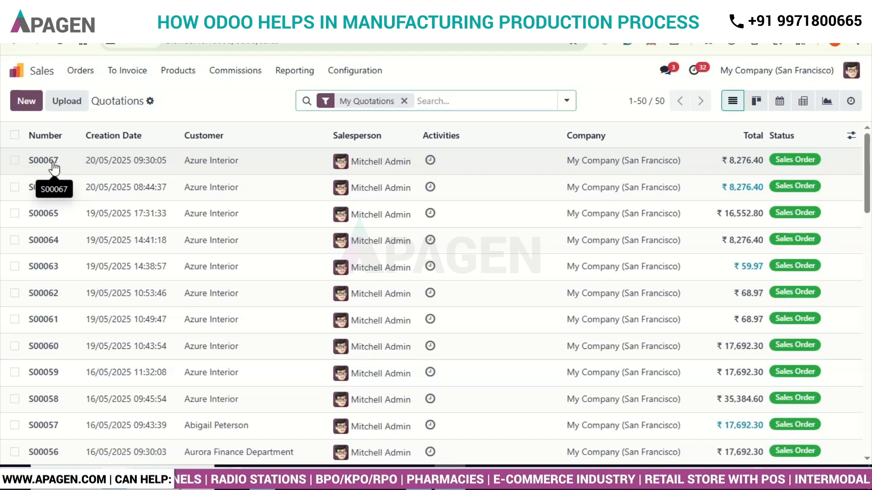
pyautogui.click(54, 167)
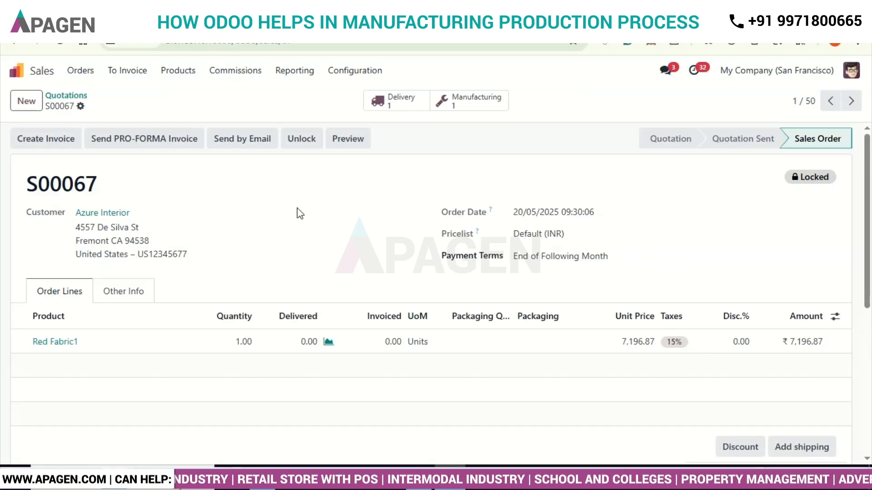
# - Open the sales order's delivery, review the Red Fabric1 demand and quantity, and validate the delivery
pyautogui.click(400, 106)
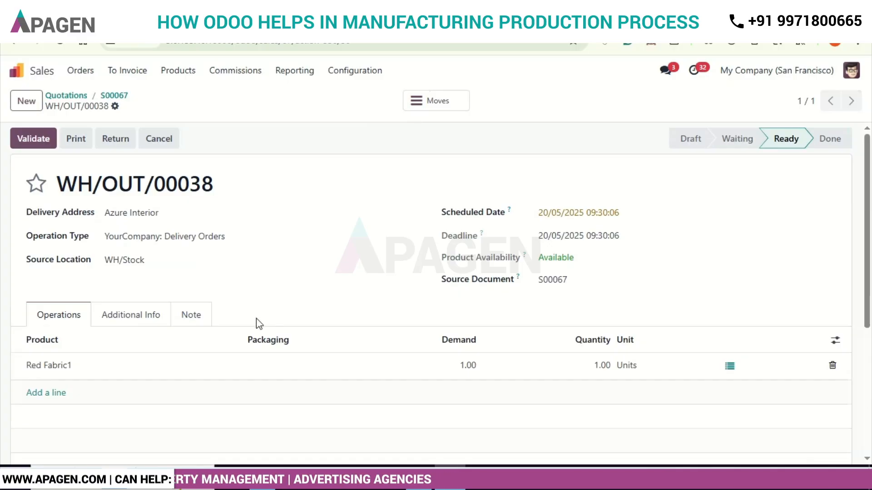
pyautogui.scroll(-2, 256, 318)
pyautogui.scroll(1, 256, 318)
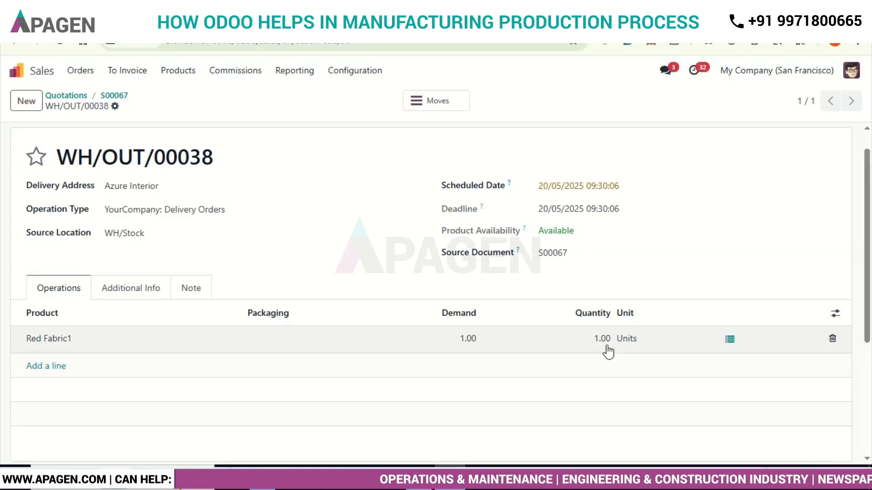
pyautogui.scroll(2, 275, 291)
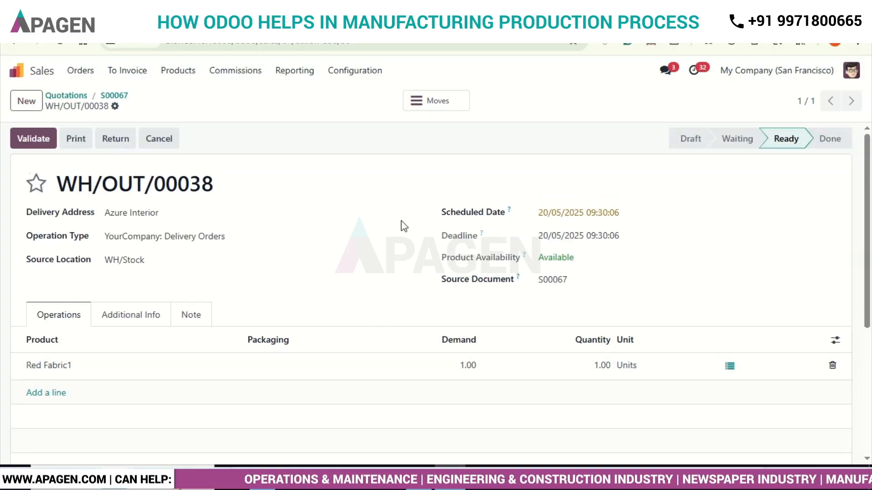
pyautogui.click(30, 145)
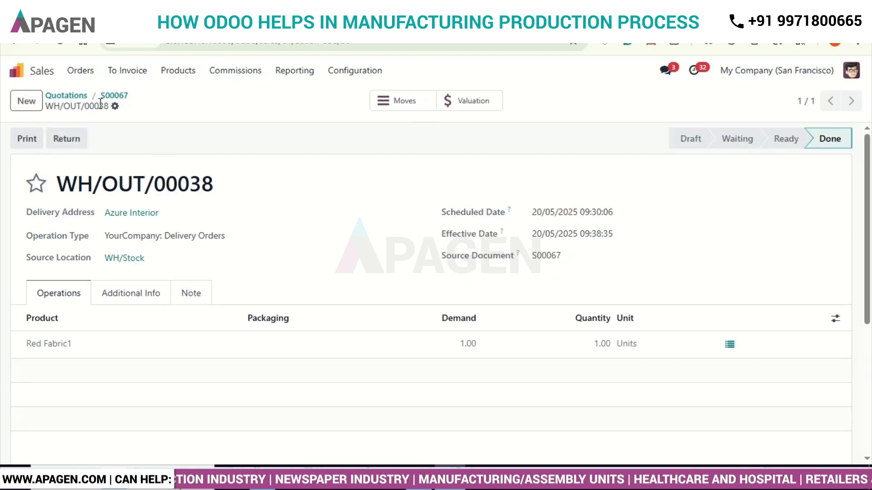
# - Reopen the newest Azure Interior sales order from the quotations list and check Red Fabric1's delivered and invoiced quantities
pyautogui.click(66, 95)
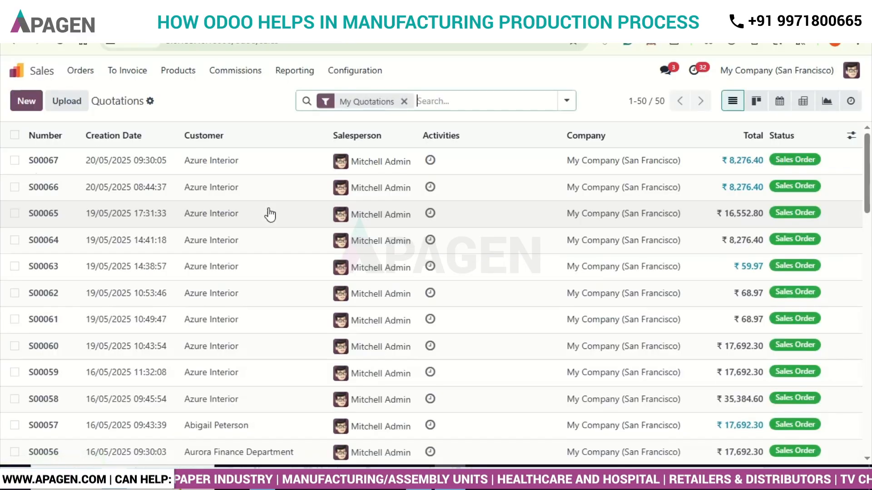
pyautogui.click(46, 162)
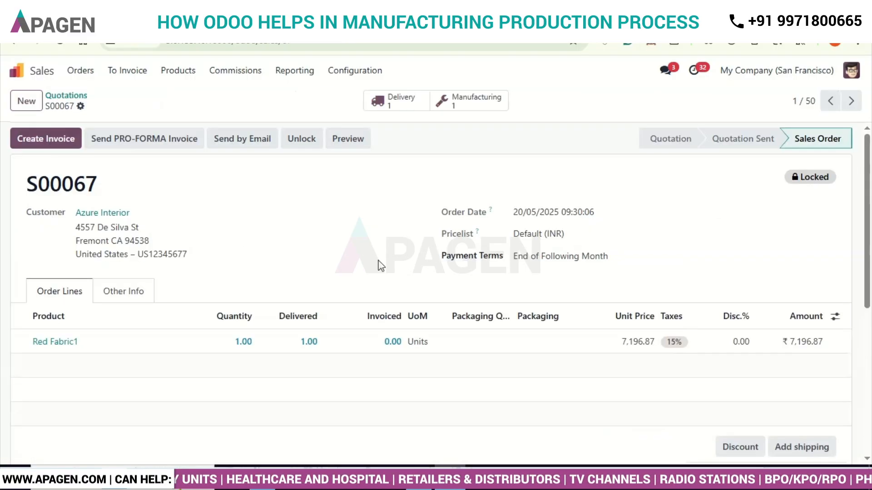
pyautogui.scroll(-1, 381, 266)
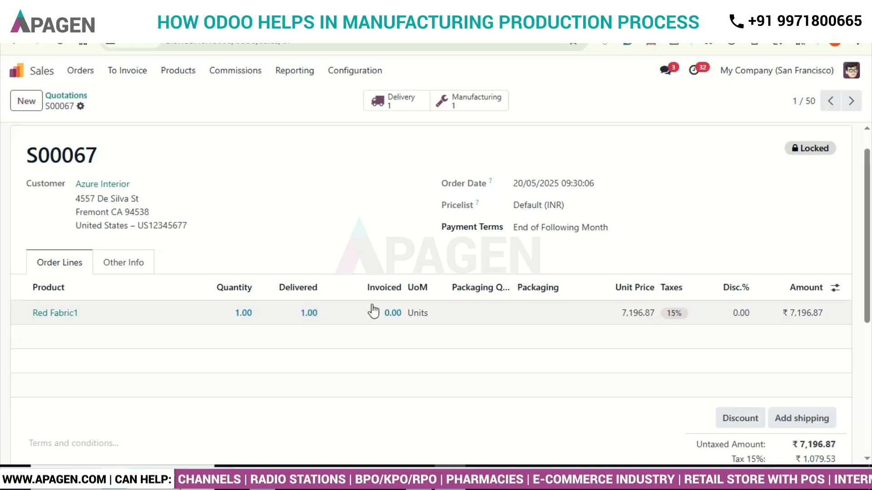
pyautogui.scroll(1, 390, 196)
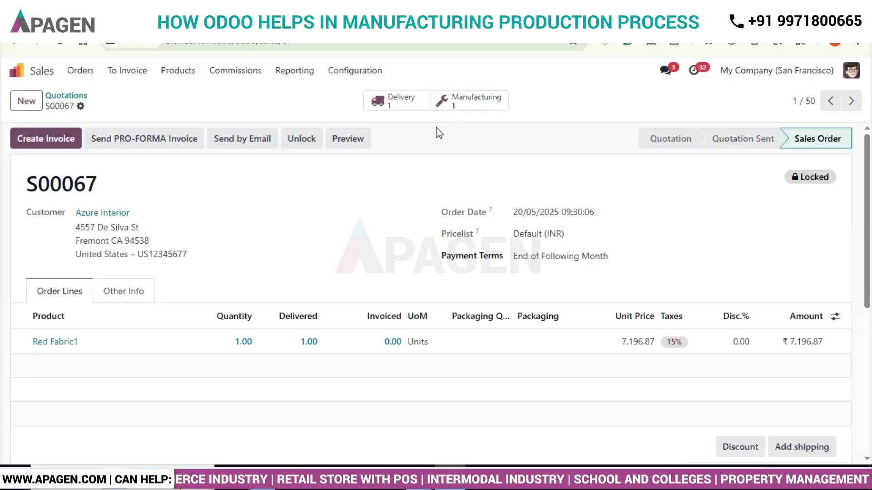
# - Open the manufacturing order linked to the sales order and look over its status and components
pyautogui.click(480, 103)
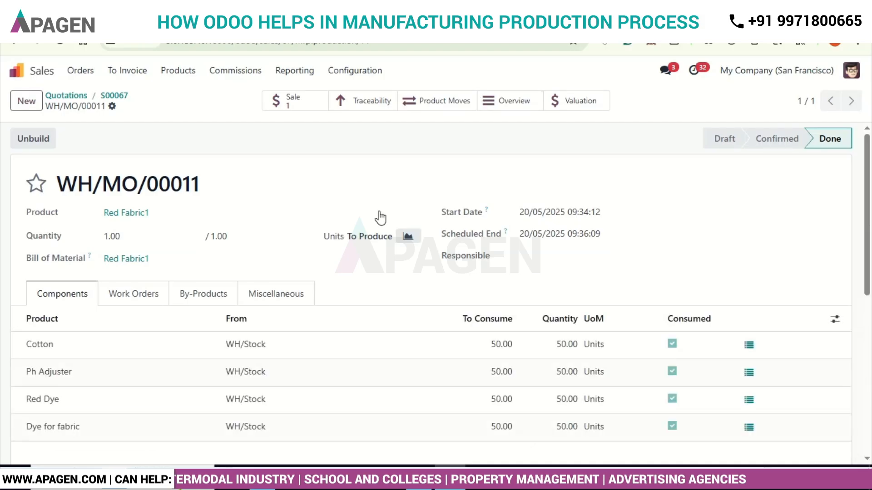
pyautogui.scroll(-1, 379, 212)
pyautogui.scroll(1, 379, 212)
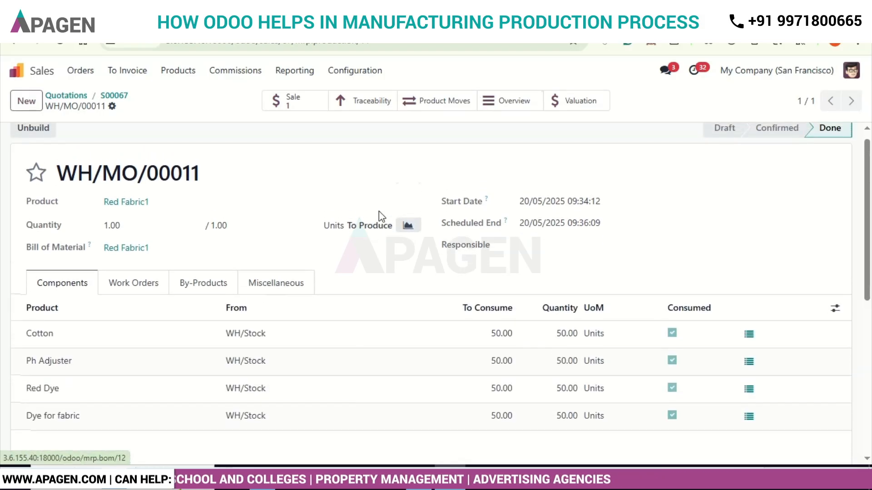